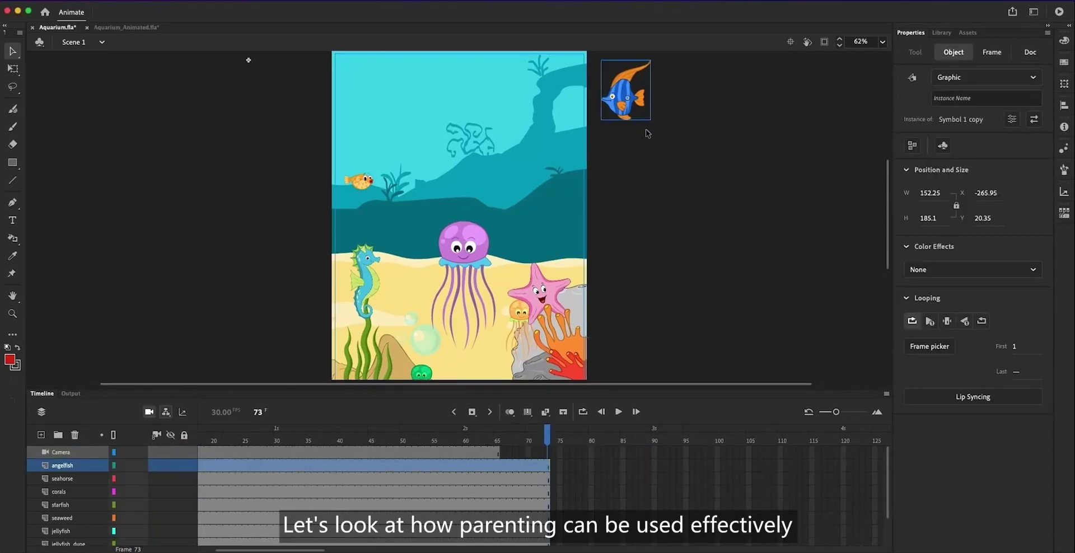
Open the angelfish symbol for editing and move the top fin's transform point to where it joins the body.
left_click_drag(630, 95, 635, 100)
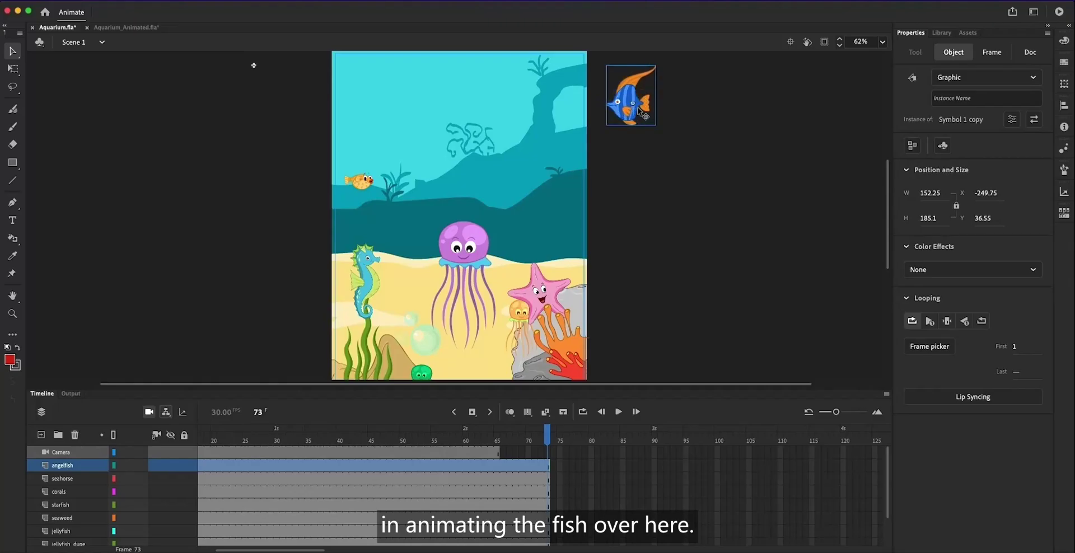
double_click(638, 111)
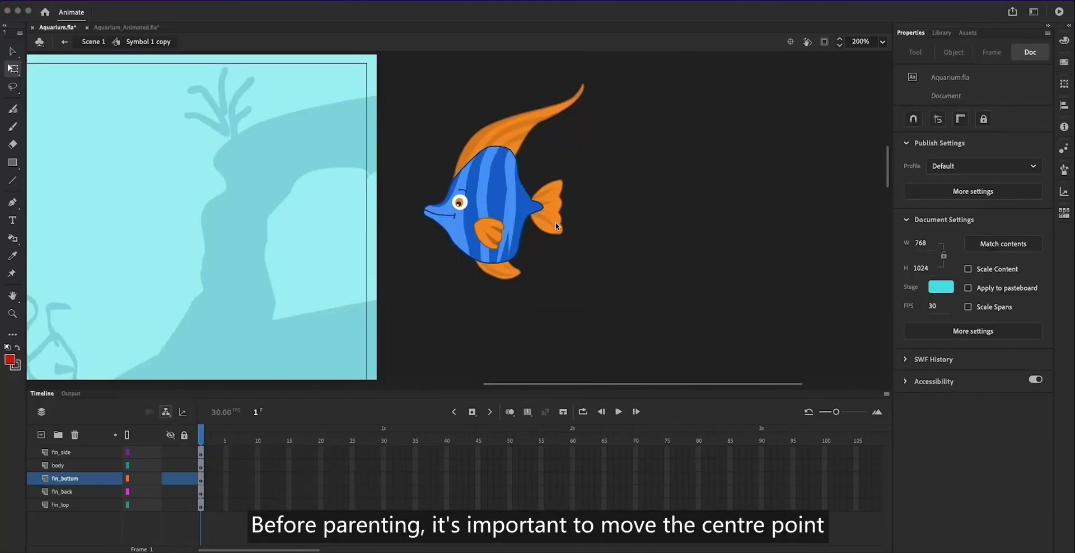
left_click(516, 129)
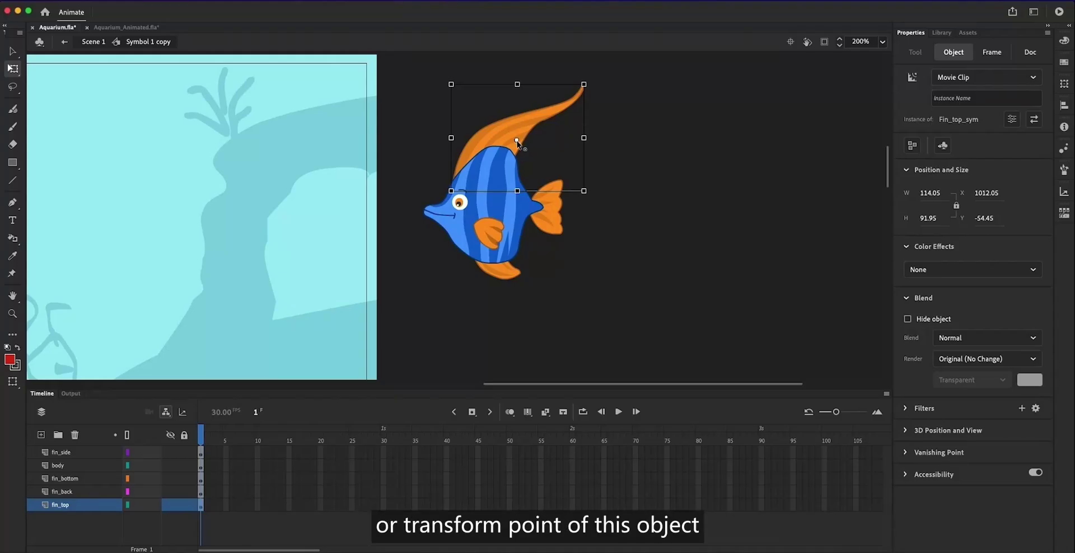
left_click_drag(517, 142, 488, 178)
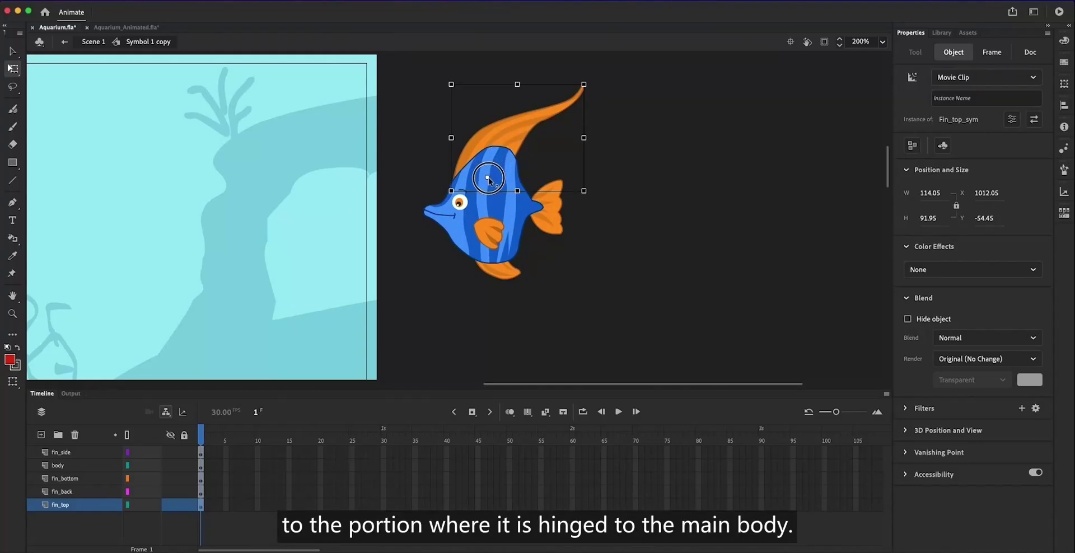
Move the transform points of the back, side and bottom fins to where each one is hinged to the body.
left_click(553, 216)
left_click_drag(545, 207, 475, 224)
left_click(489, 234)
left_click(506, 269)
left_click_drag(498, 264, 488, 251)
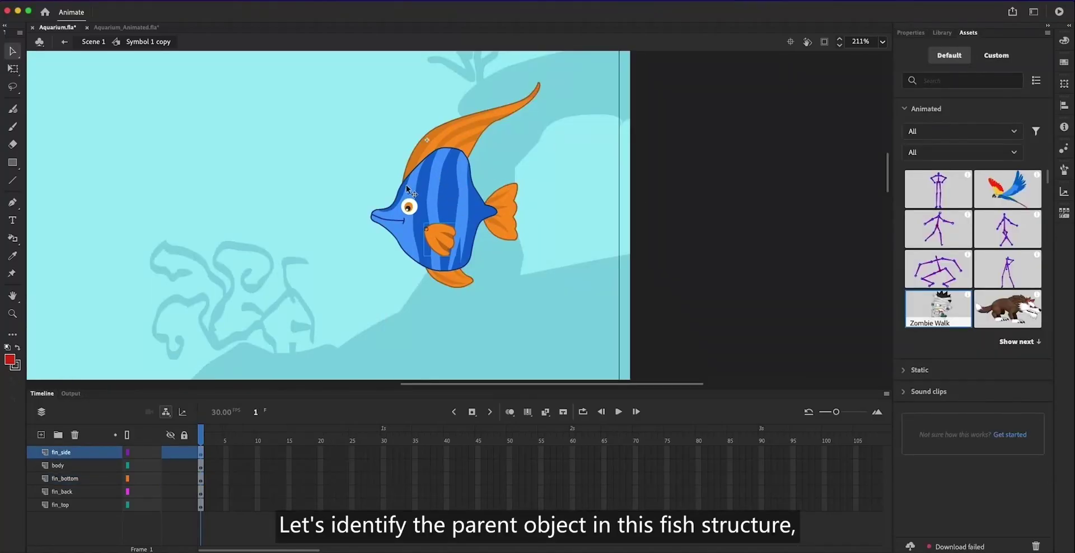
Try moving the fish's fins and body separately, undoing each move.
left_click_drag(455, 196, 404, 191)
key("super+z")
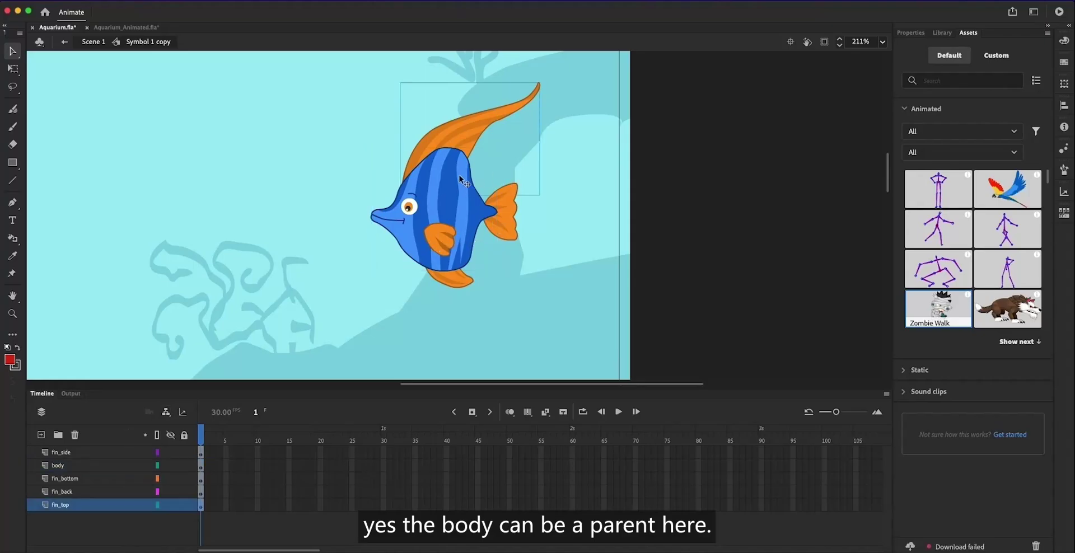
left_click_drag(462, 210, 432, 208)
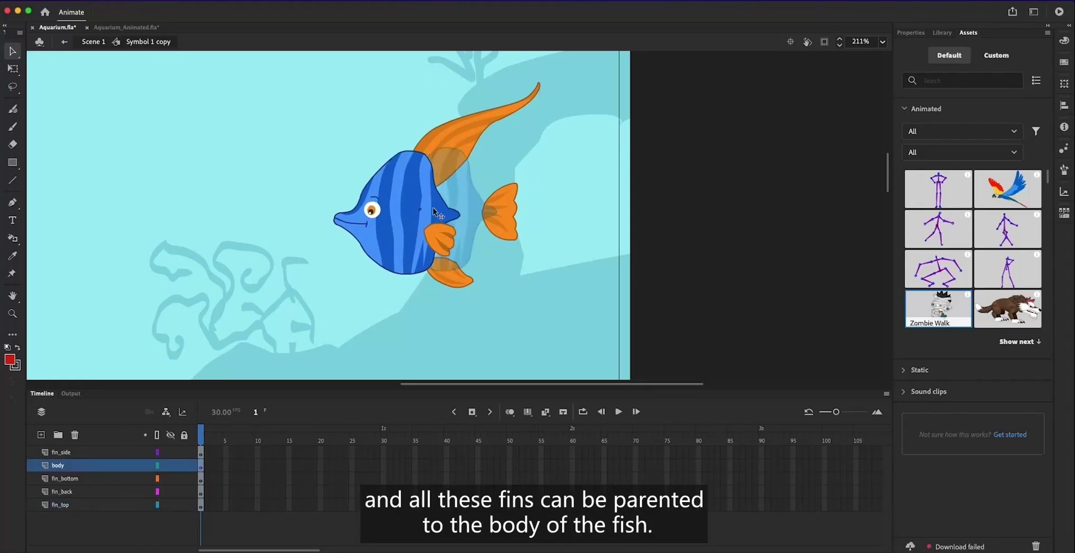
key("super+z")
left_click_drag(473, 127, 502, 112)
key("super+z")
mouse_move(503, 226)
left_mouse_down()
mouse_move(529, 227)
mouse_move(504, 224)
left_mouse_up()
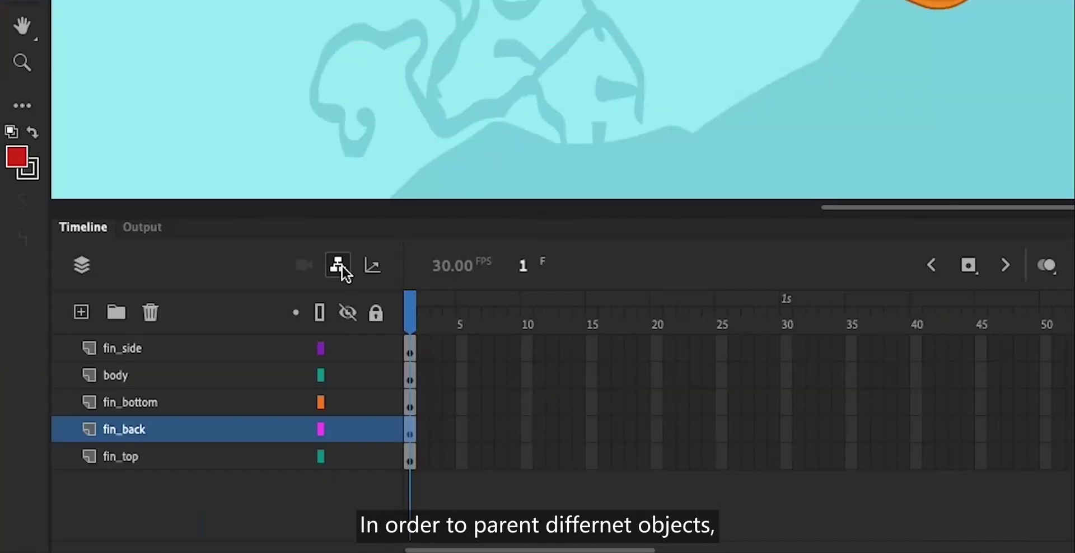
Show the parenting view and parent the fin_side, fin_bottom, fin_back and fin_top layers to the body layer.
left_click(339, 266)
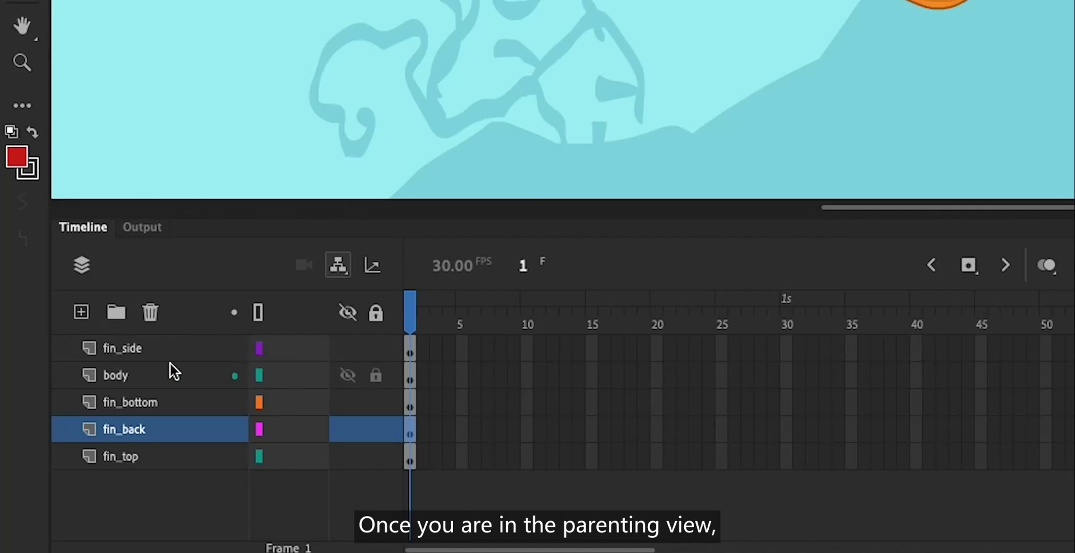
left_click_drag(289, 347, 283, 380)
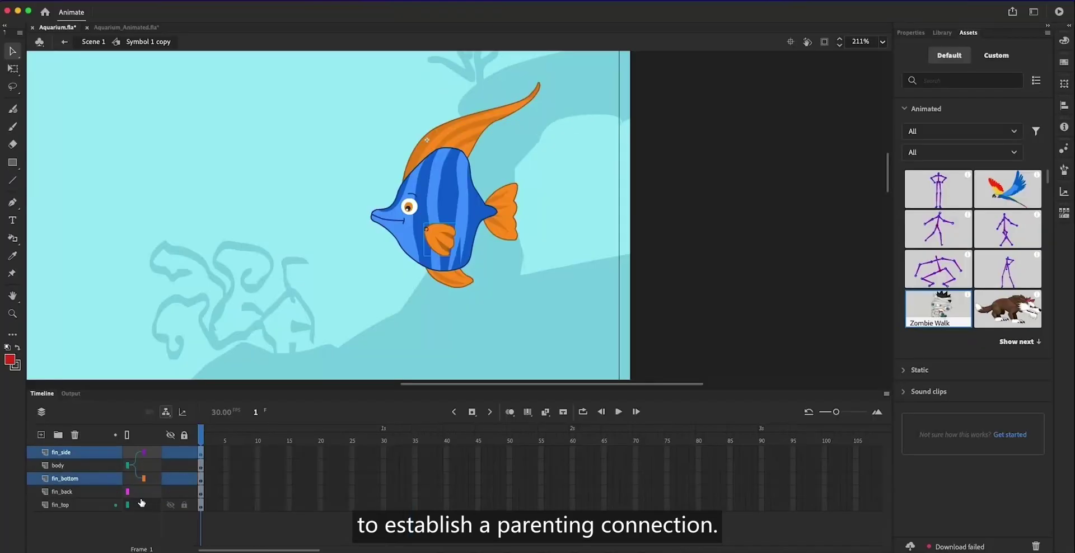
left_click_drag(293, 436, 297, 413)
mouse_move(146, 484)
left_mouse_down()
mouse_move(144, 467)
mouse_move(144, 493)
mouse_move(148, 466)
left_mouse_up()
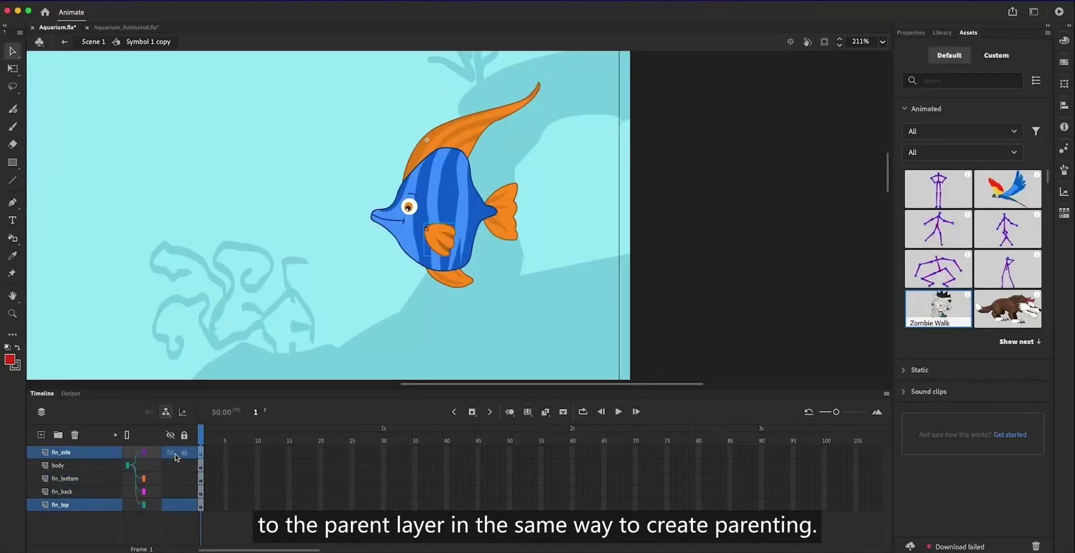
Test the parenting by moving and rotating the fish's body, and undo these transformations.
left_click(490, 201)
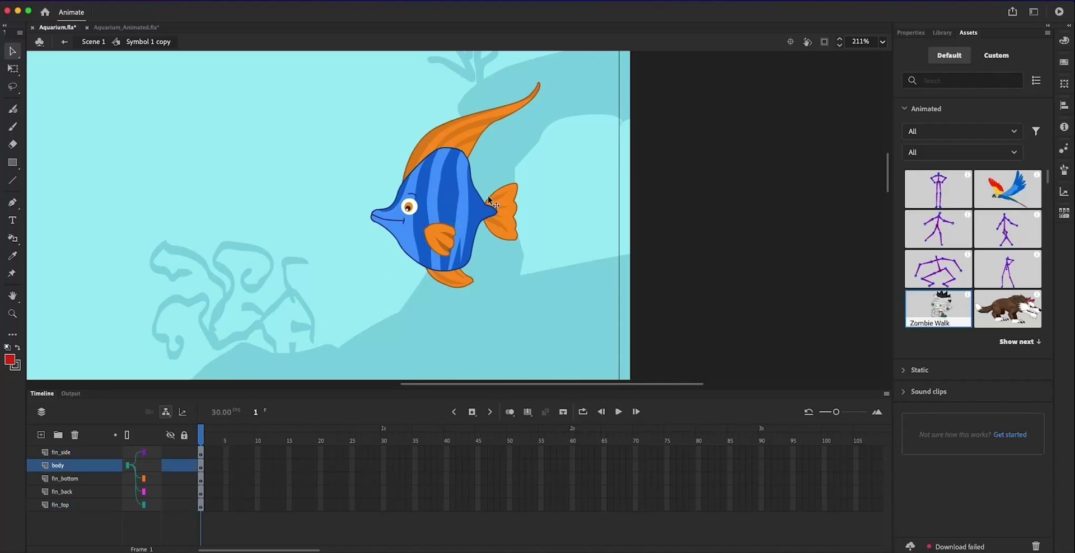
mouse_move(443, 194)
left_mouse_down()
mouse_move(483, 192)
mouse_move(456, 195)
left_mouse_up()
key("super+z")
key("q")
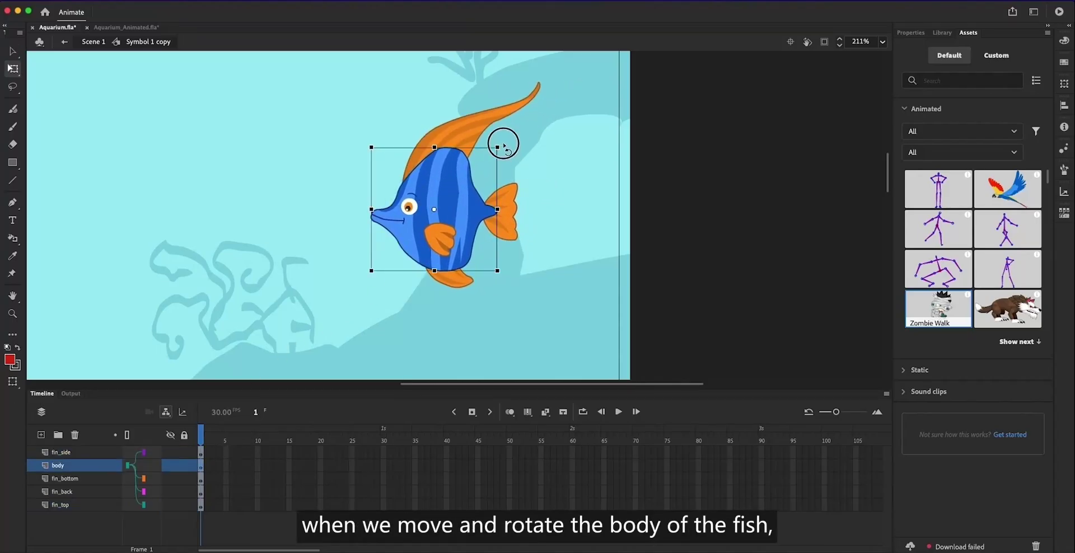
left_click_drag(501, 144, 483, 113)
left_click_drag(436, 180, 333, 213)
key("super+z")
key("ctrl+z")
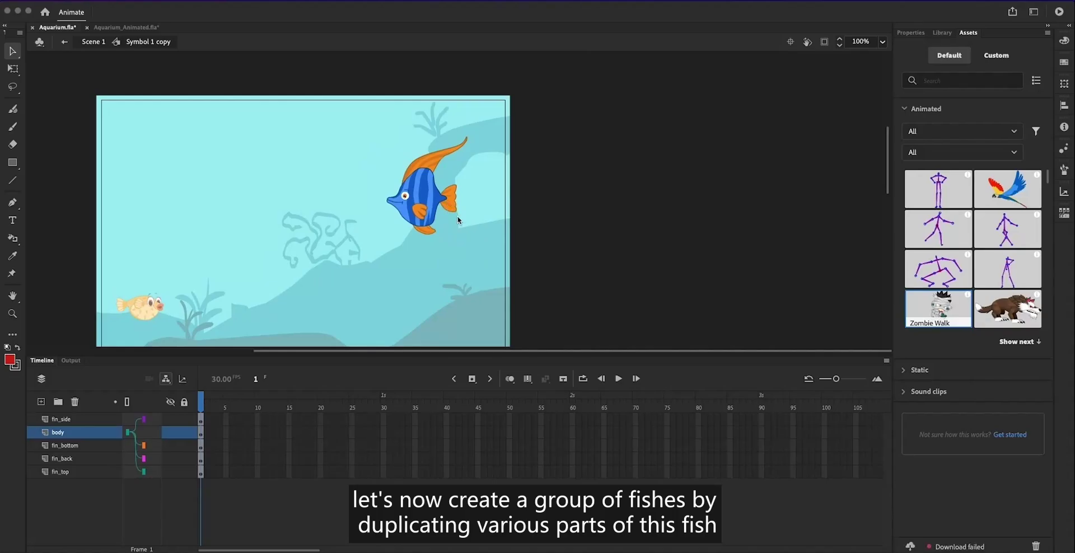
Duplicate all five fish layers and move the duplicated fish below and behind the original.
key("super+a")
right_click(71, 432)
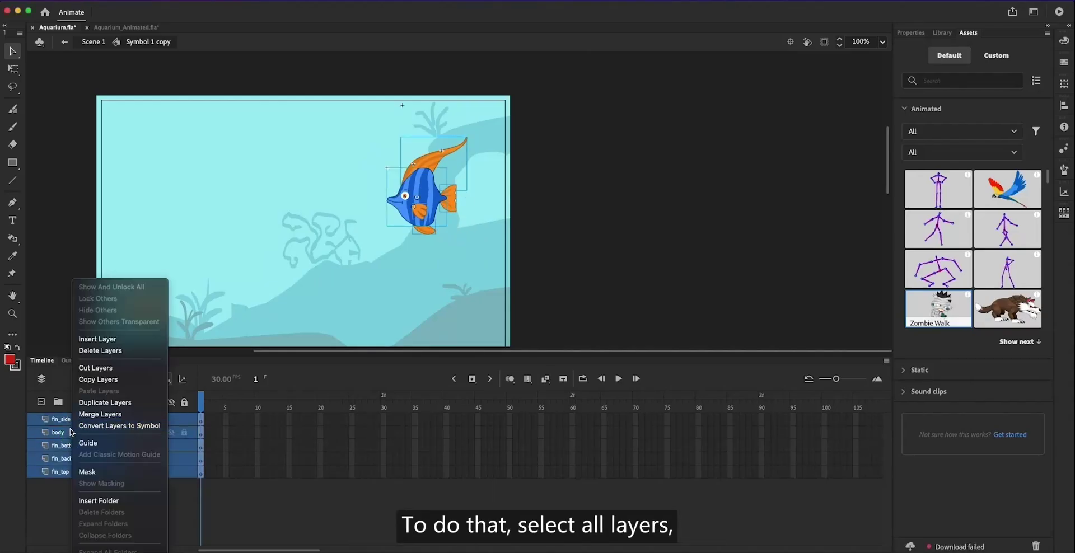
left_click(105, 402)
left_click(591, 247)
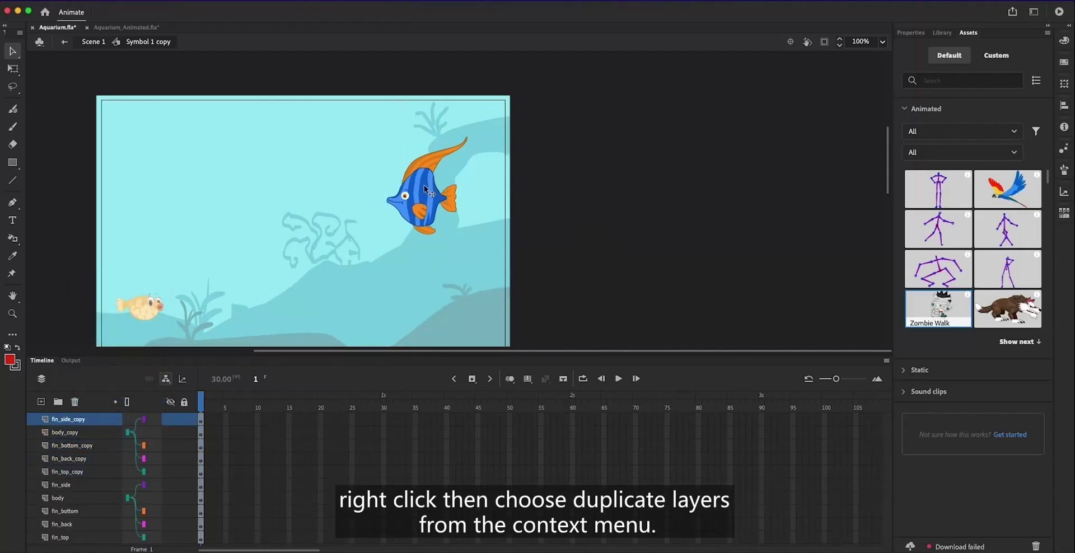
left_click_drag(426, 192, 493, 251)
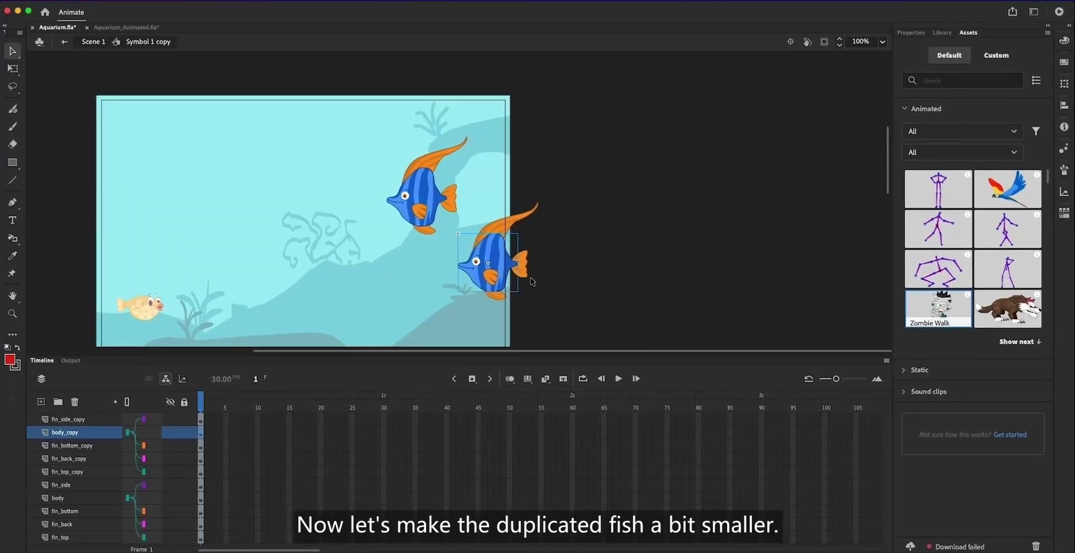
Scale down the duplicated fish by its parent body_copy with Free Transform.
key("q")
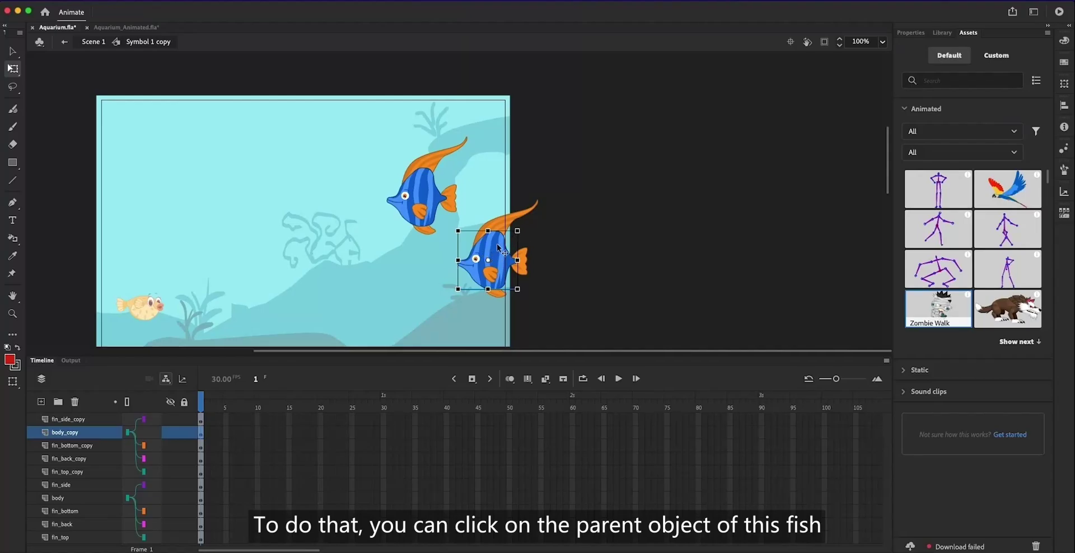
left_click_drag(517, 232, 480, 255)
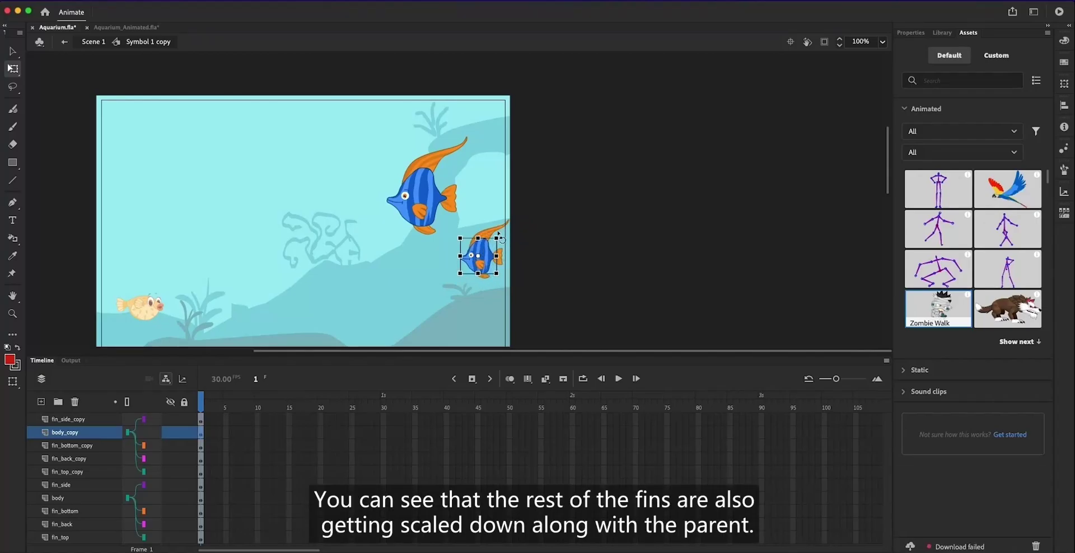
left_click(525, 259)
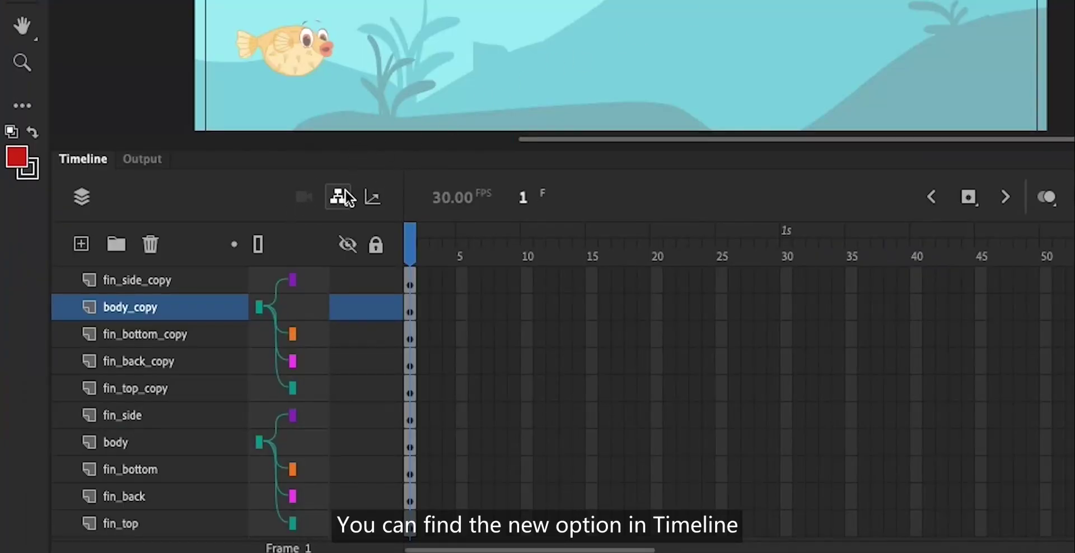
Try skewing the duplicated fish's body and flipping it horizontally, undoing each change.
left_click(343, 195)
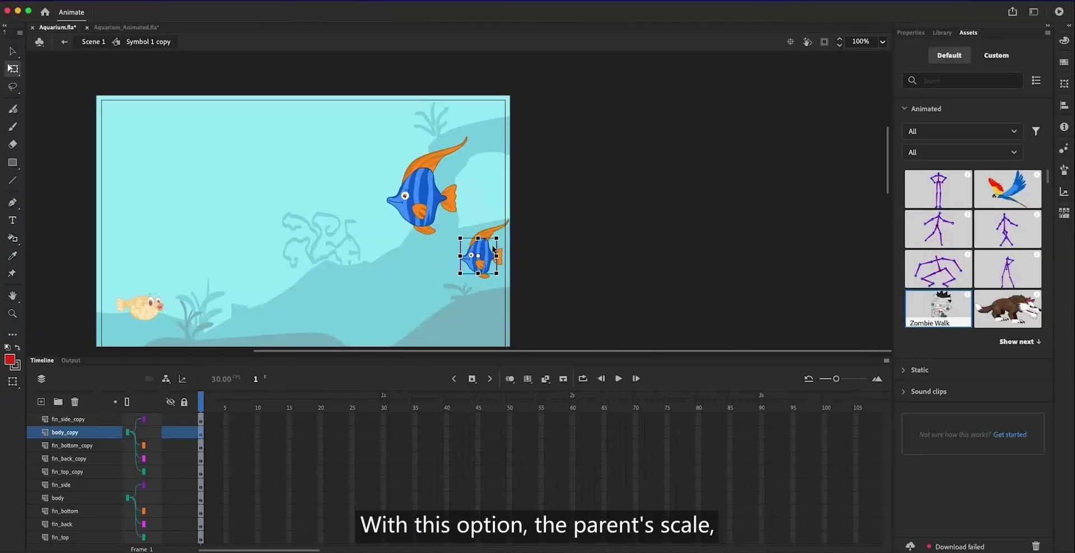
left_click_drag(493, 240, 496, 250)
key("super+z")
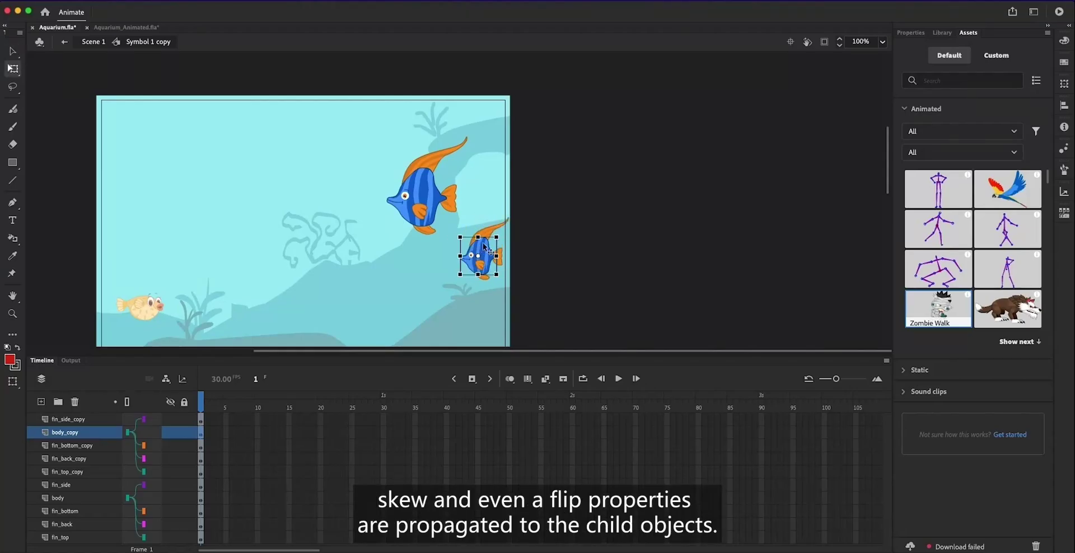
right_click(482, 245)
mouse_move(527, 334)
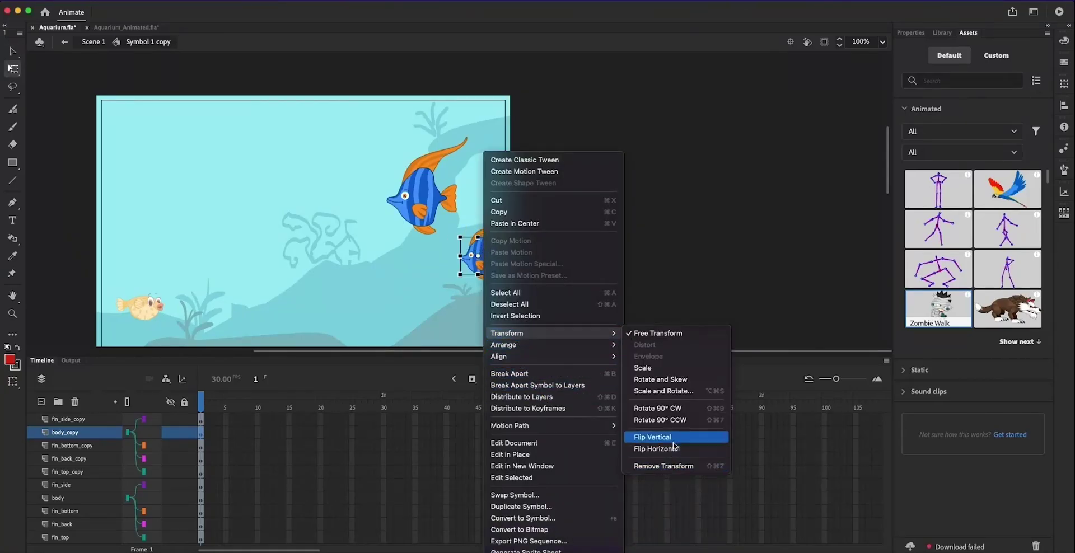
left_click(675, 448)
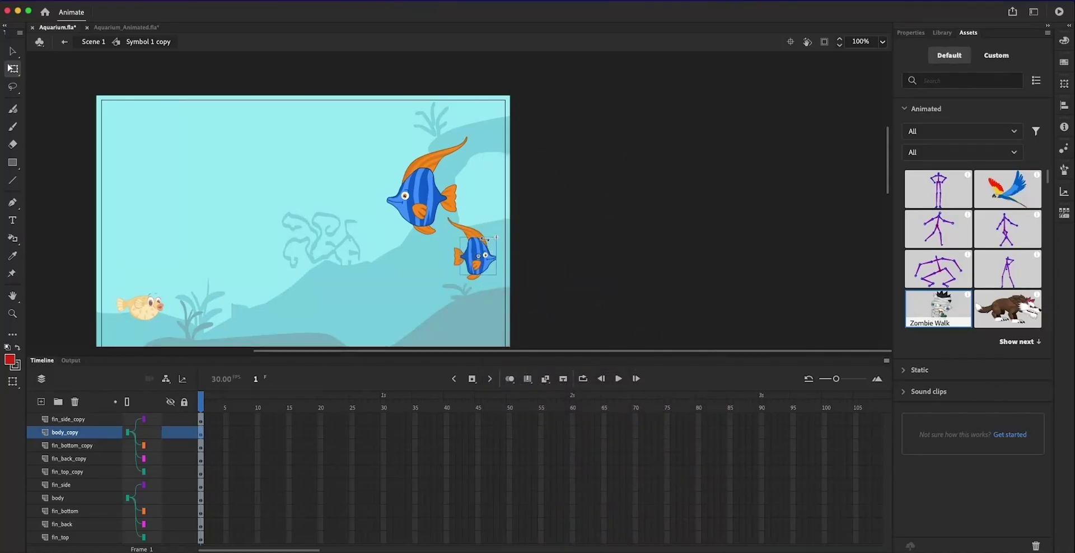
key("super+z")
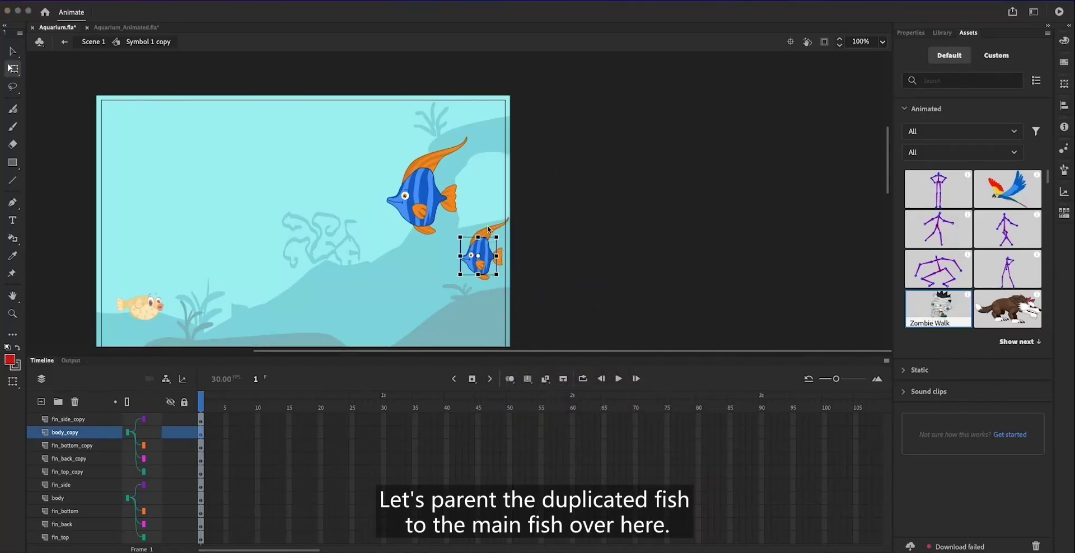
Parent the body_copy layer to the body layer and test the link by moving the main fish's body, undoing the move.
left_click(430, 202)
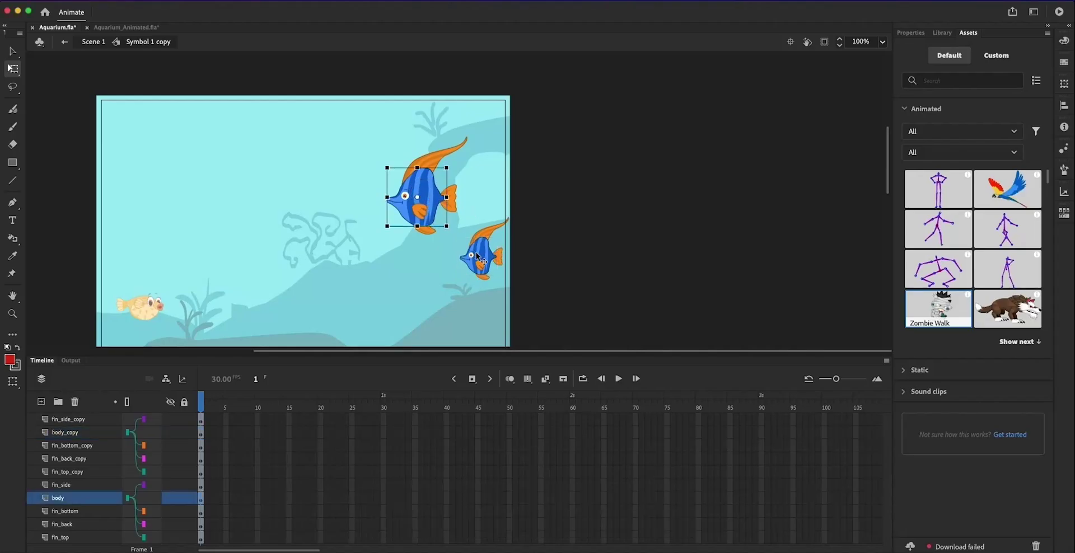
left_click(491, 256)
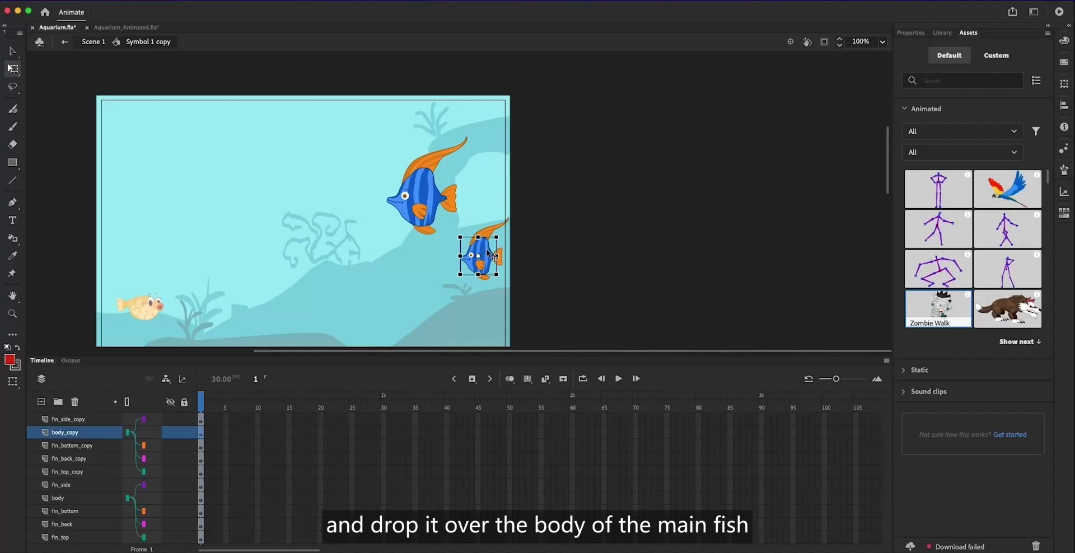
left_click_drag(129, 432, 143, 496)
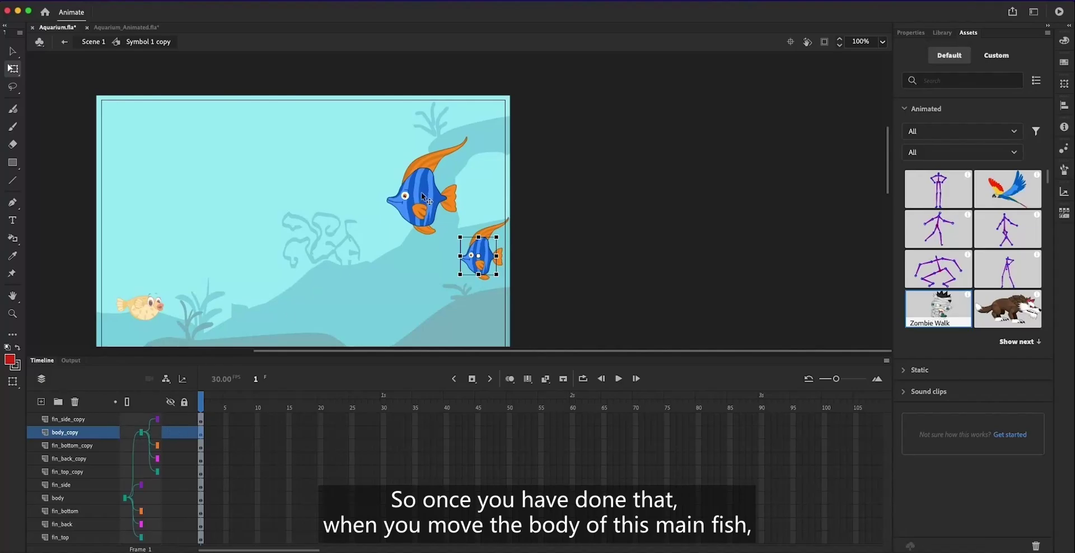
left_click_drag(424, 197, 399, 198)
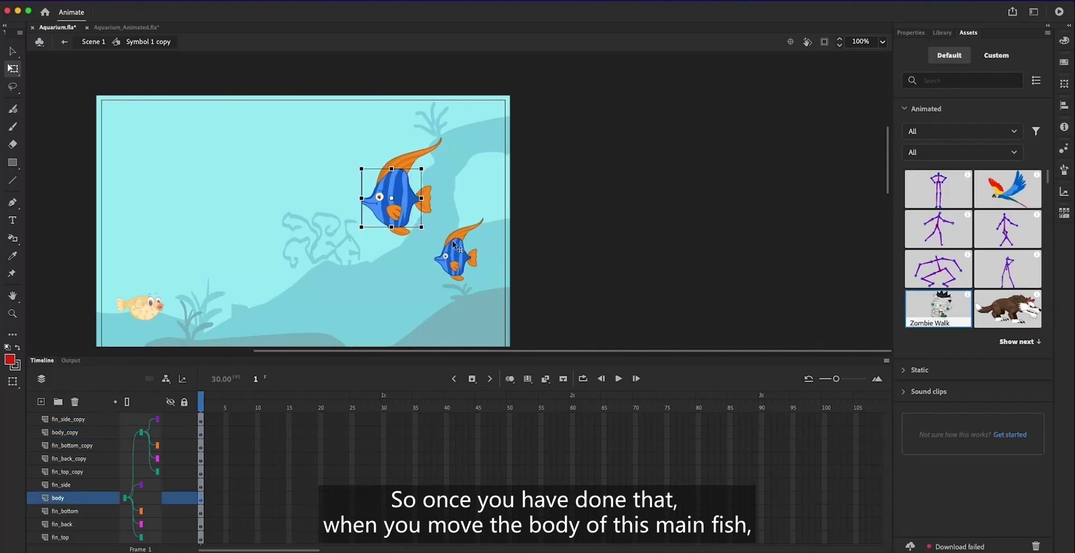
key("super+z")
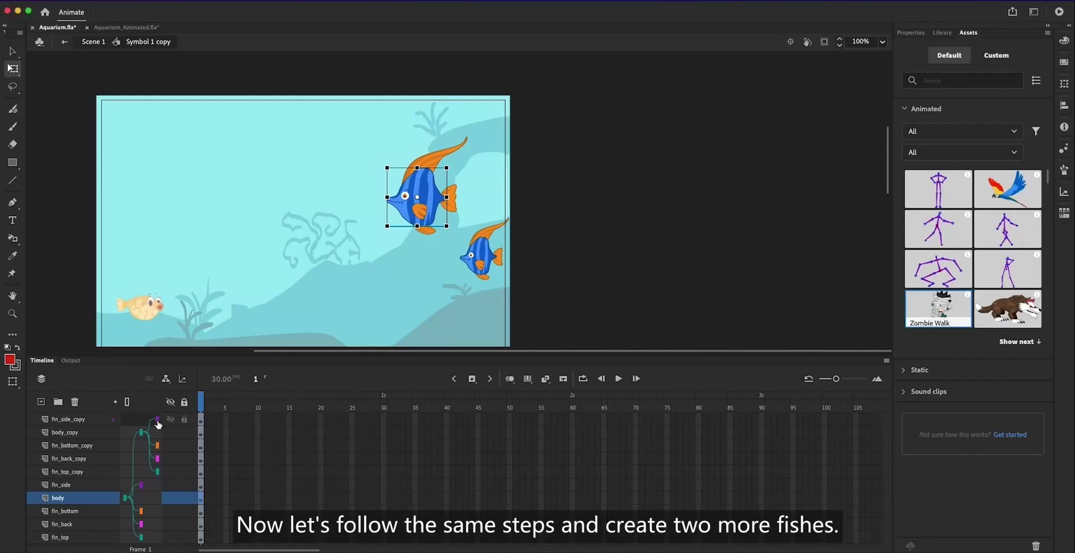
Duplicate the five layers of the smaller fish, from fin_side_copy to fin_top_copy, and enlarge the timeline area.
left_click(72, 472)
left_click(72, 419, "shift")
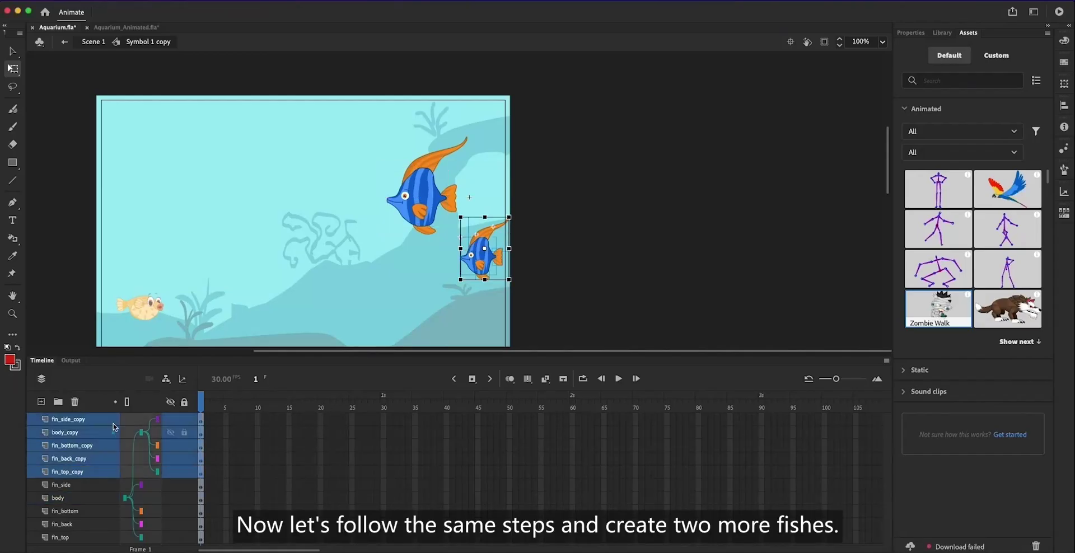
right_click(73, 448)
left_click(110, 402)
left_click_drag(278, 357, 278, 294)
key("super+2")
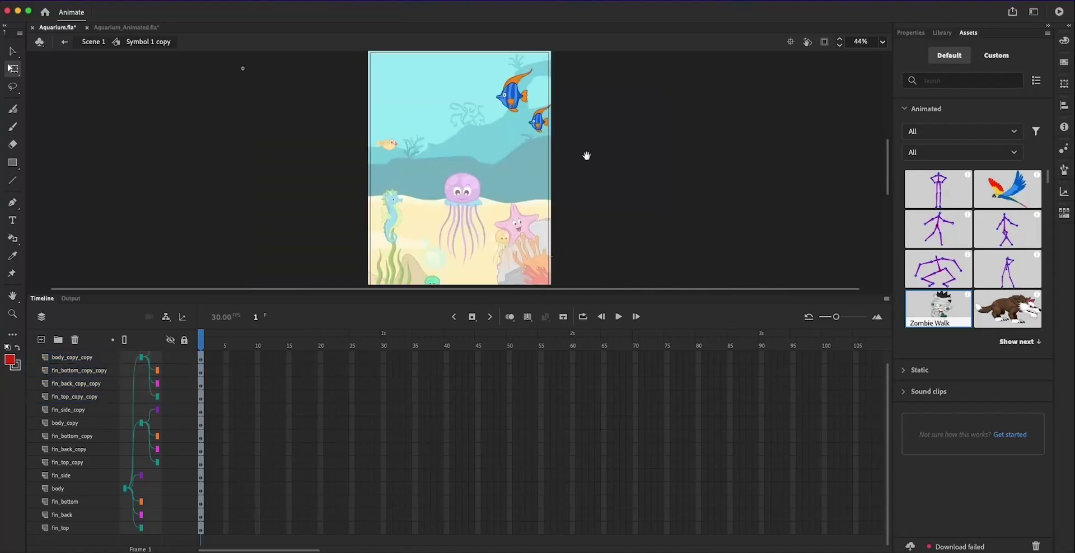
Move the newly duplicated fish above the smaller fish and scale it down further.
key("z")
left_click_drag(586, 157, 482, 53)
key("v")
left_click_drag(468, 225, 476, 163)
key("q")
Duplicate the five layers of the smallest fish, from fin_side_copy_copy to fin_top_copy_copy, to create one more fish.
left_click(231, 386)
scroll(231, 387, "up", 2)
left_click(84, 355, "shift")
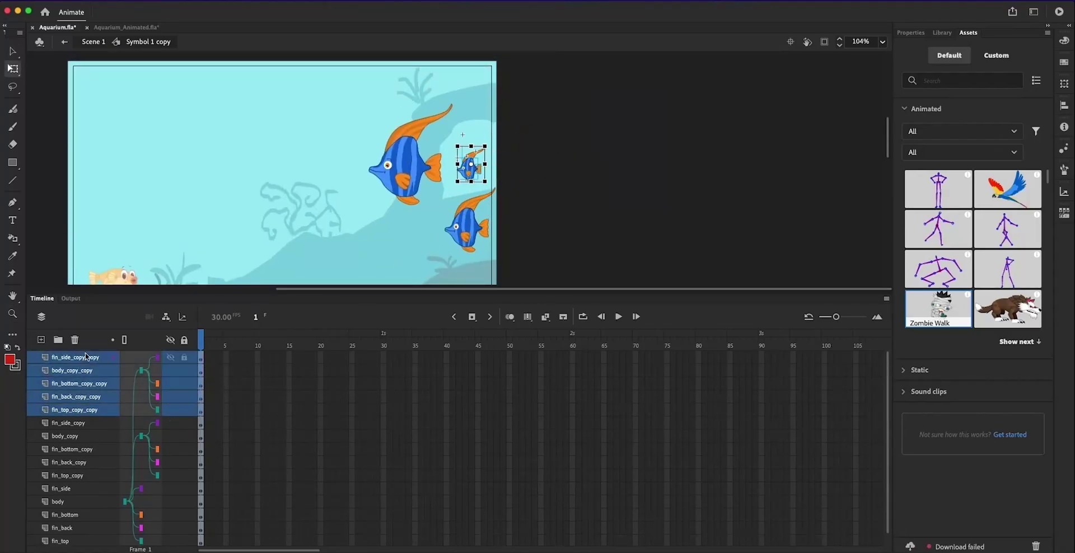
right_click(78, 366)
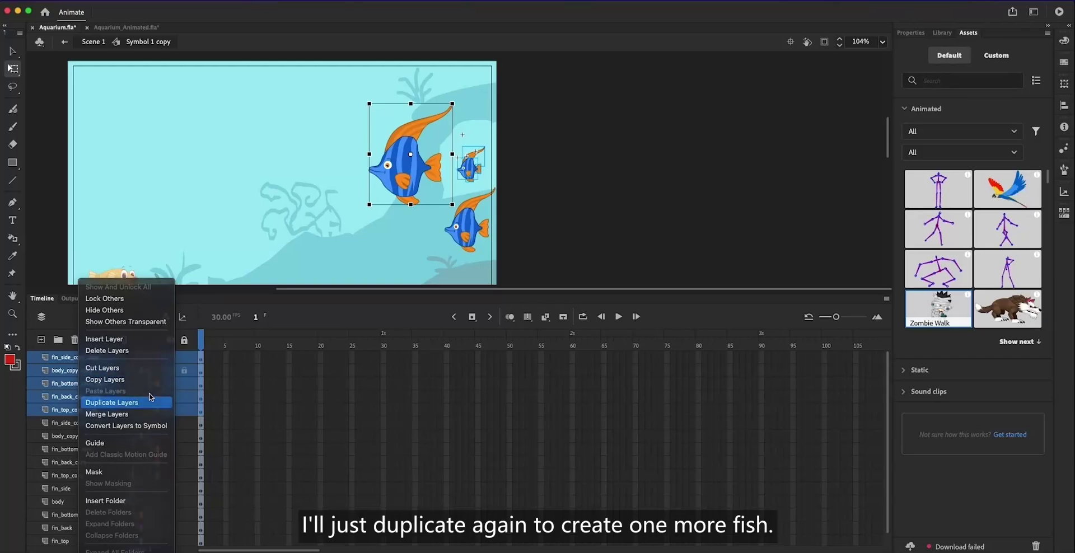
left_click(112, 402)
Reposition the duplicated fish to form a group behind and below the main fish.
left_click_drag(472, 179, 518, 206)
left_click_drag(468, 227, 456, 222)
left_click_drag(469, 169, 465, 170)
left_click_drag(518, 193, 523, 184)
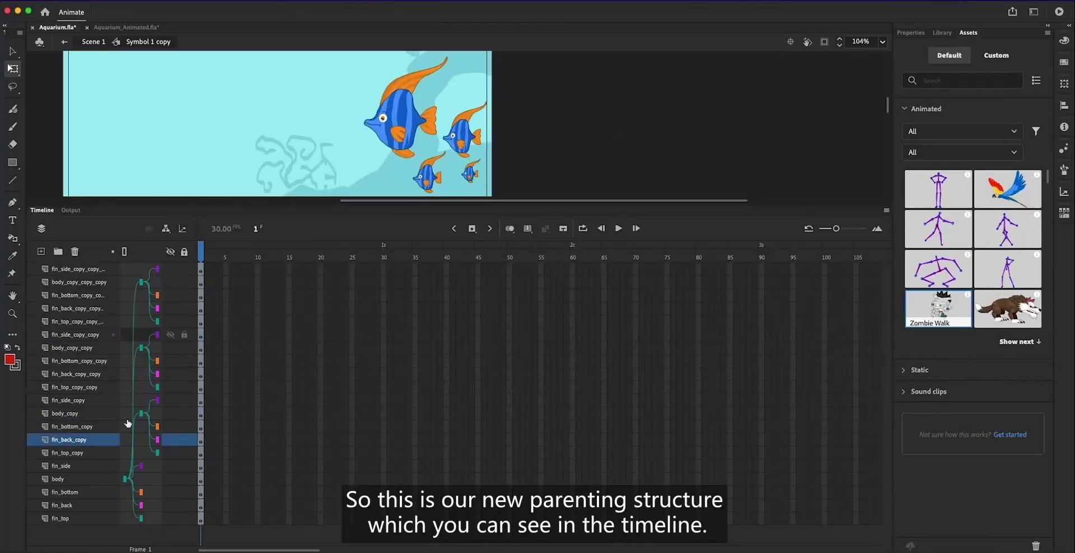
Create a layer folder, move all fifteen duplicated fish layers down to fin_top_copy into it, and collapse the folder.
left_click(90, 454)
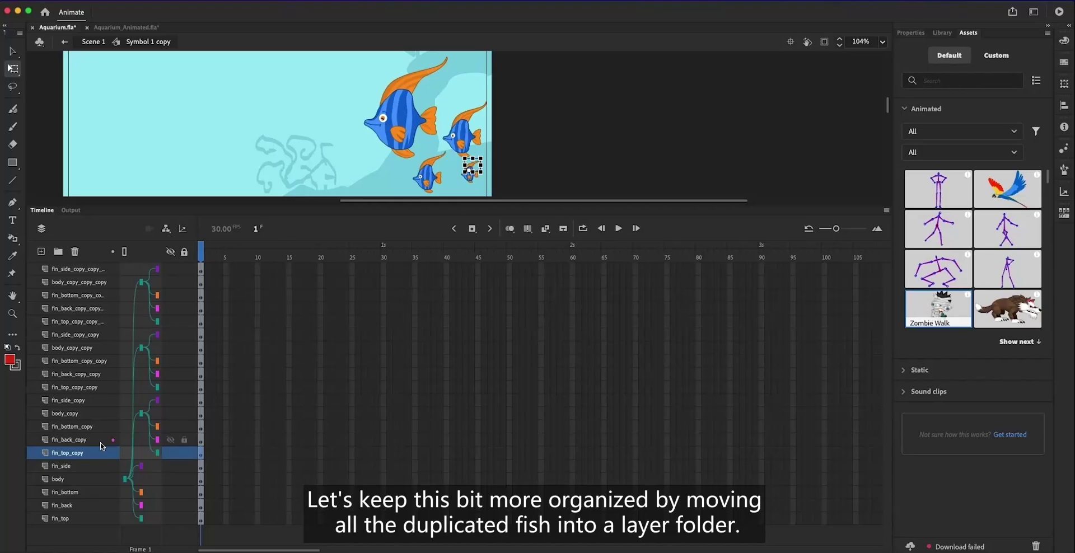
left_click(88, 271)
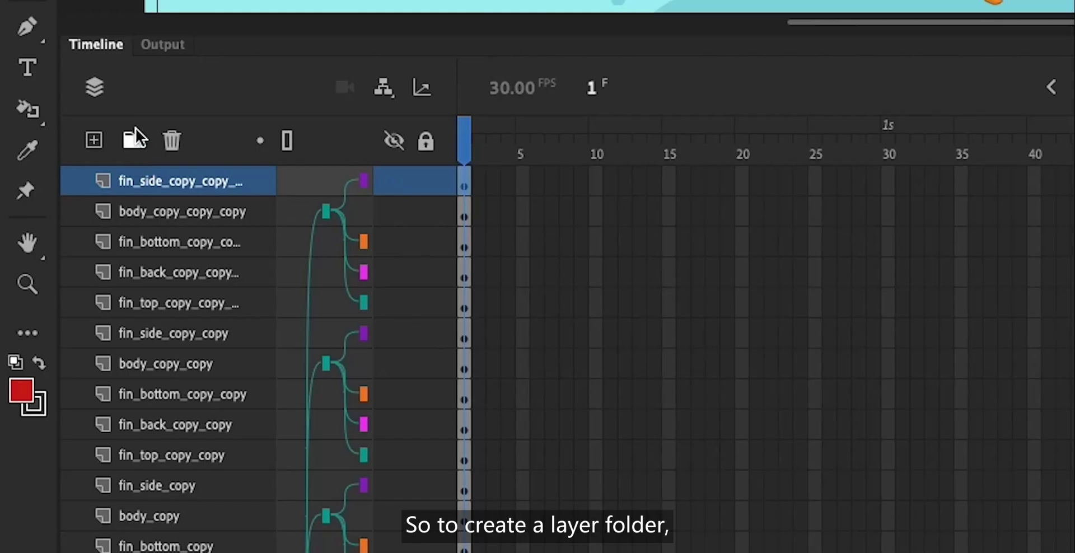
left_click(134, 141)
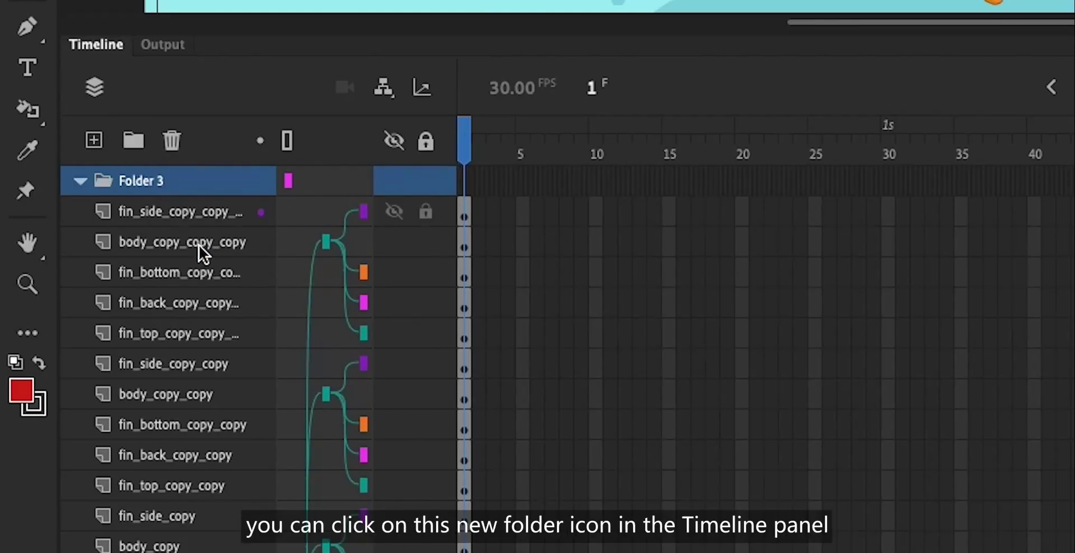
left_click(206, 211)
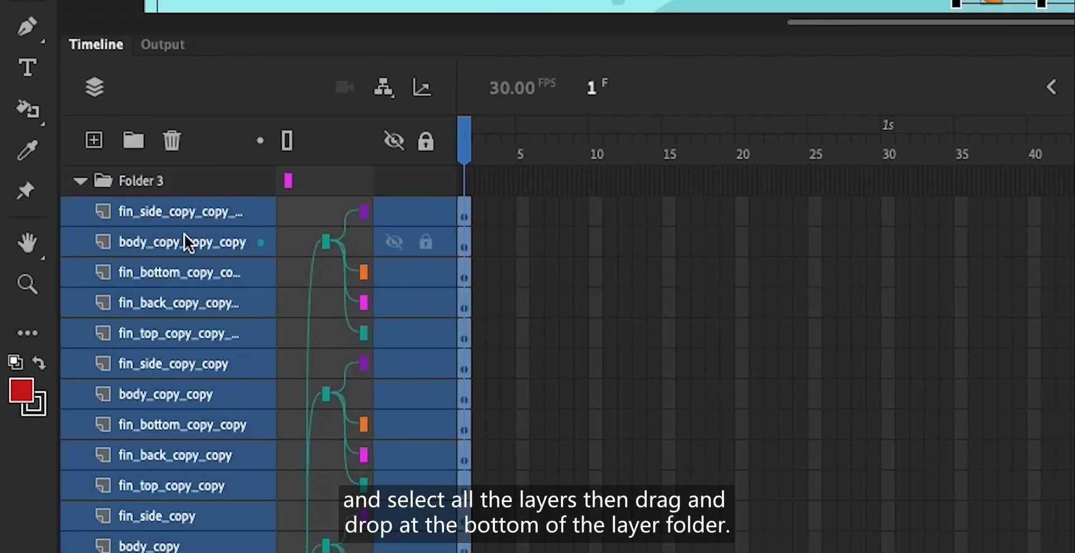
left_click_drag(187, 212, 200, 198)
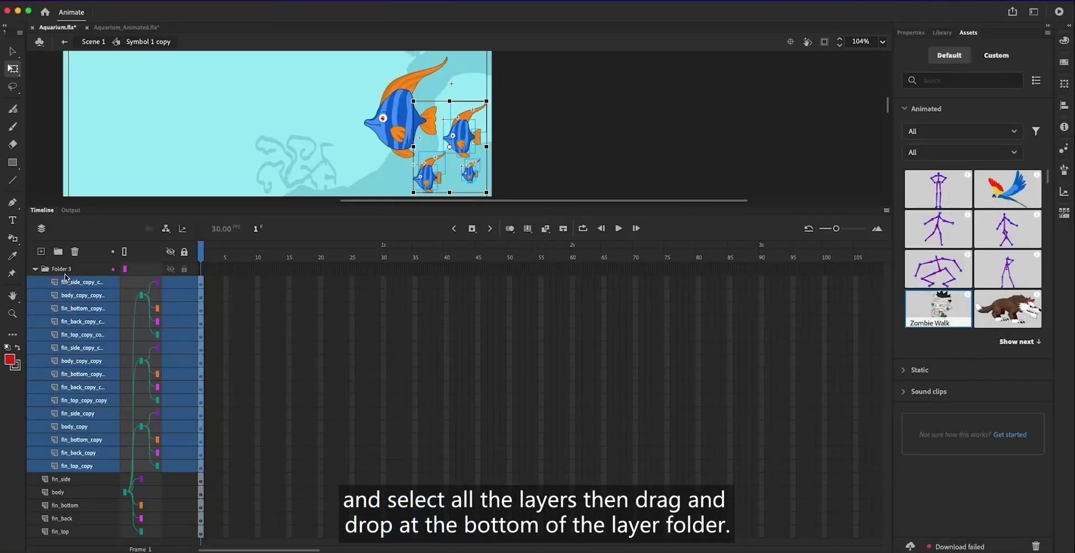
left_click(36, 268)
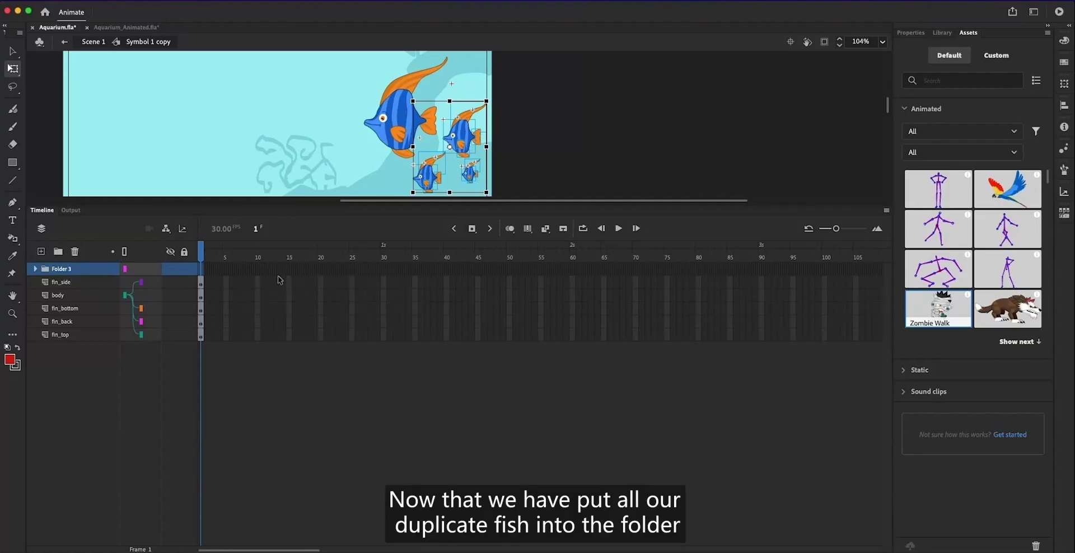
Extend the collapsed folder's layers and the five main fish layers to frame 320.
left_click_drag(459, 265, 699, 238)
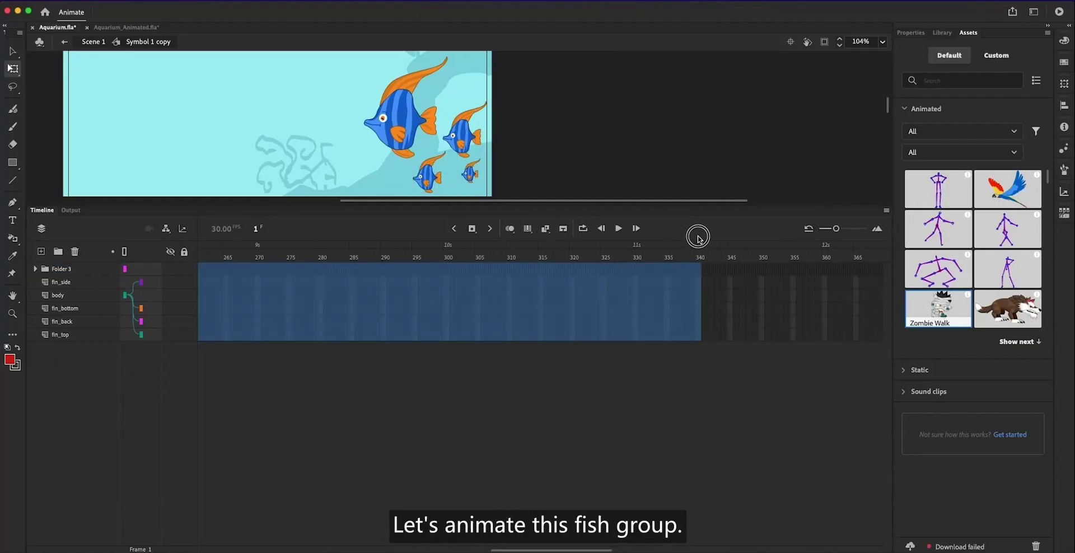
left_click(571, 341)
left_click_drag(571, 335, 573, 267)
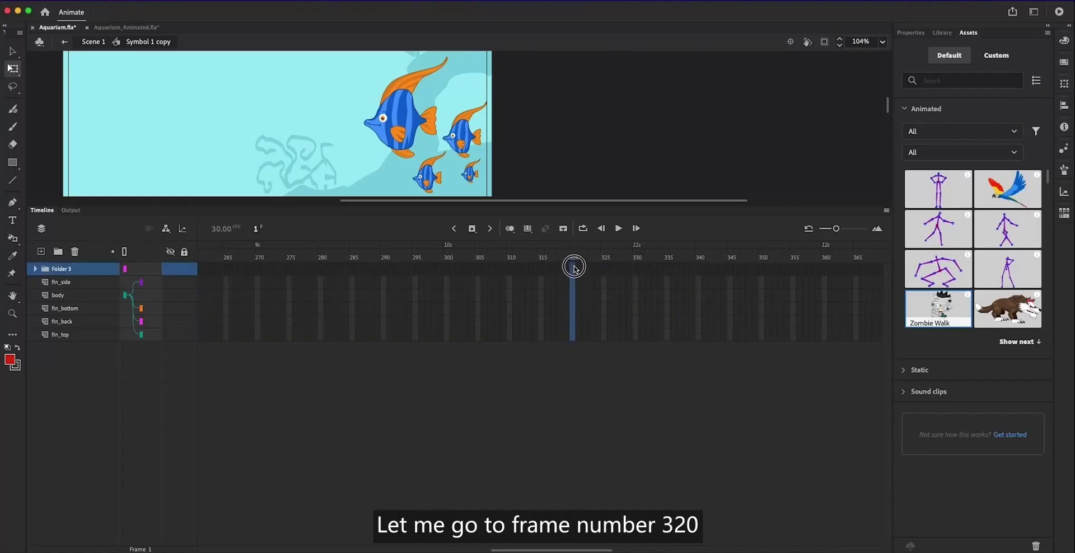
left_click(472, 229)
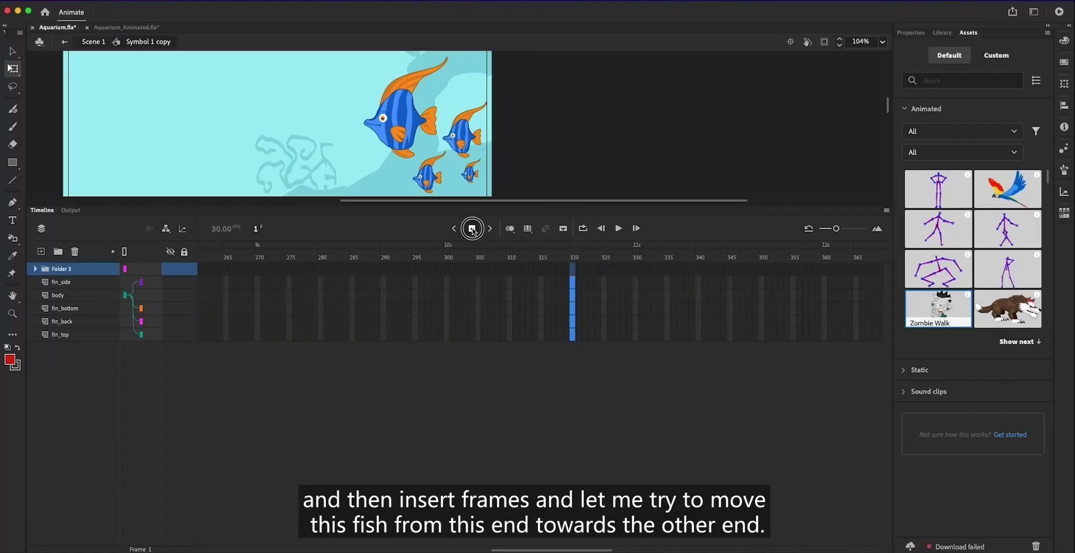
left_click(493, 279)
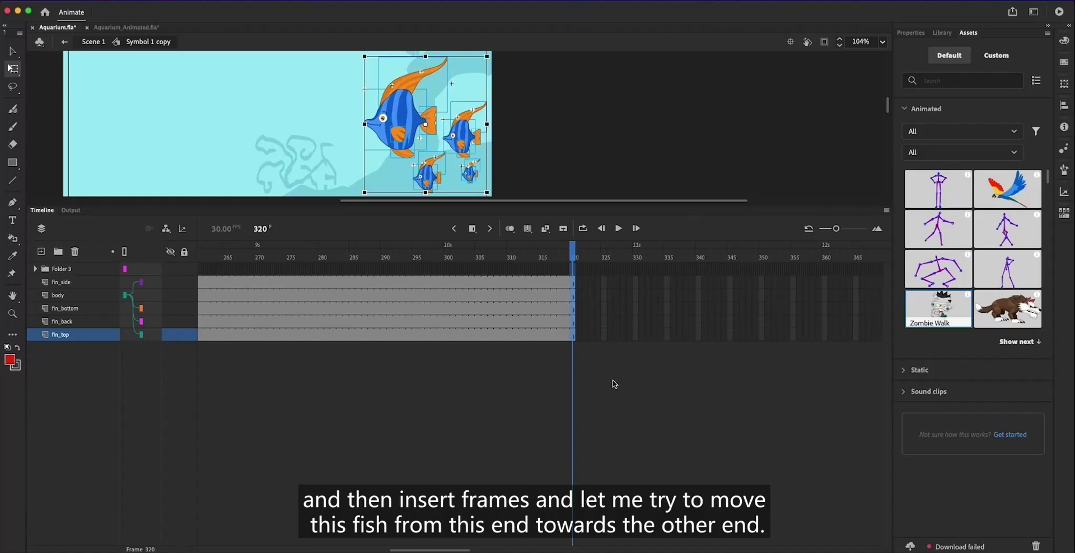
Insert a keyframe on the body layer at frame 320.
left_click_drag(570, 258, 667, 258)
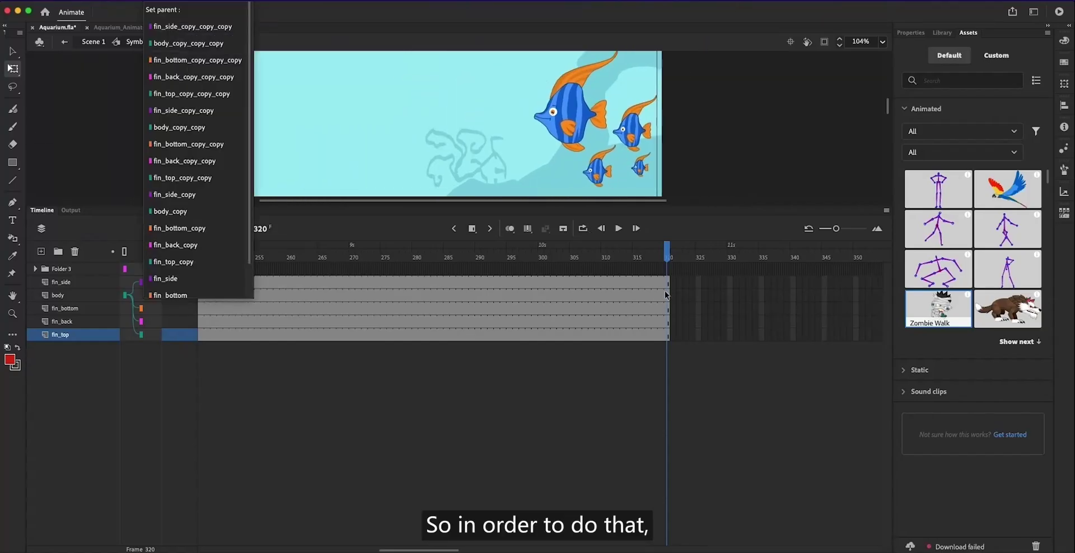
key("Escape")
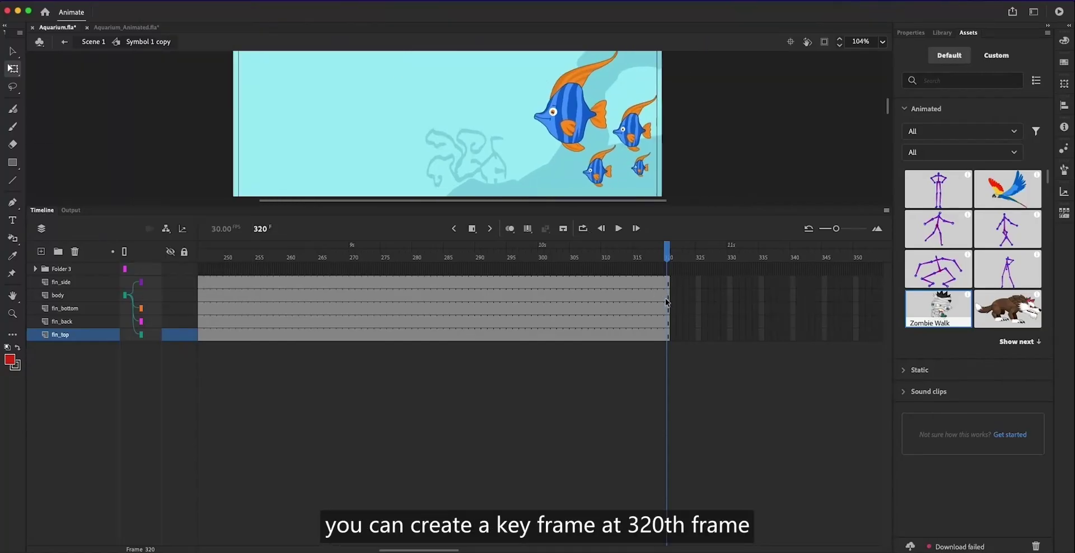
left_click(669, 297)
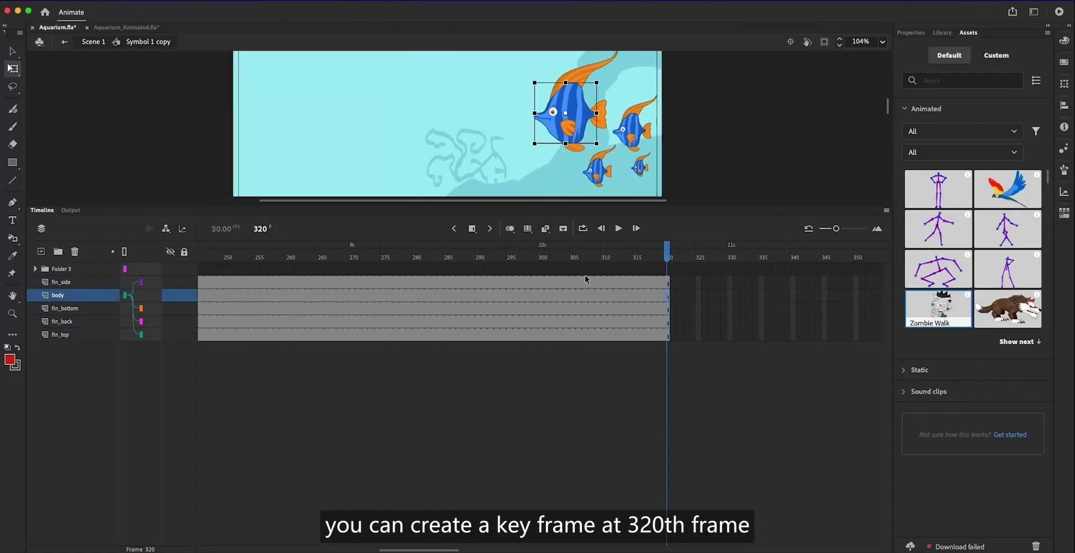
left_click(472, 229)
left_click(486, 248)
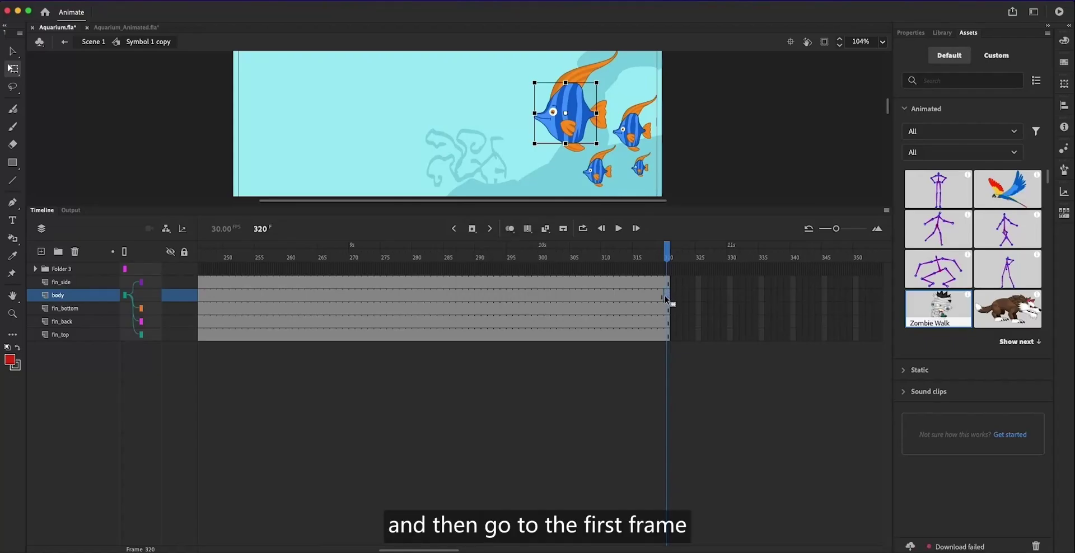
At frame 1, move the main fish's body so the whole group sits just outside the stage's right edge.
left_click_drag(425, 550, 241, 551)
left_click(204, 298)
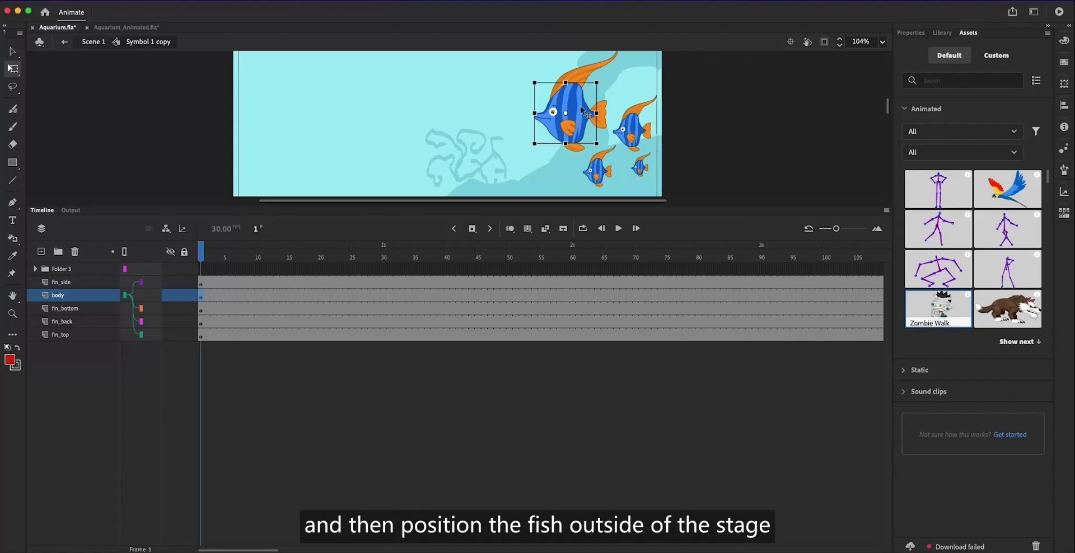
left_click_drag(577, 101, 711, 100)
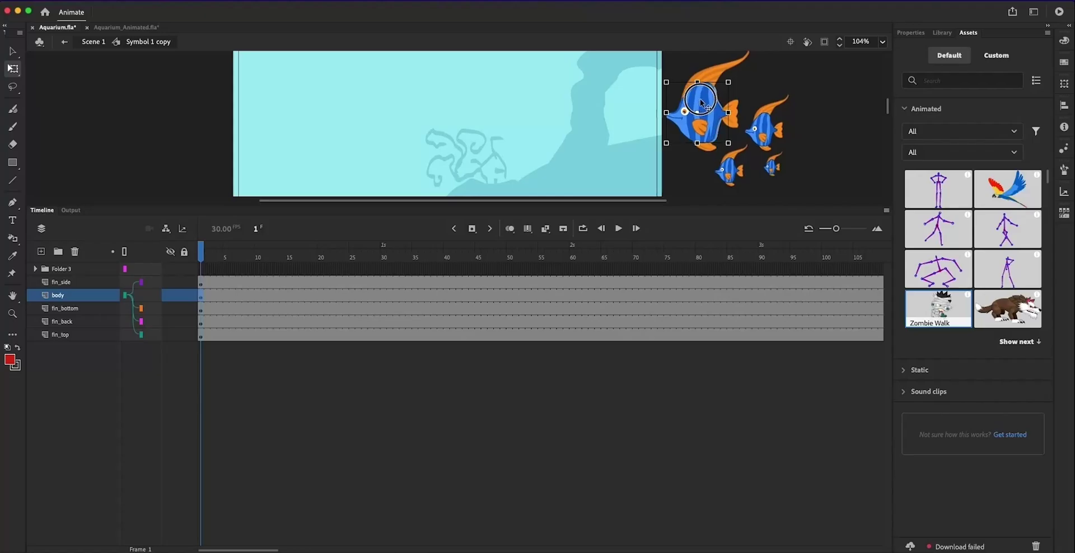
At frame 320, move the main fish's body past the stage's left edge and tween the body layer between its keyframes.
left_click(636, 229)
left_click_drag(252, 310, 416, 305)
left_click_drag(572, 107, 186, 114)
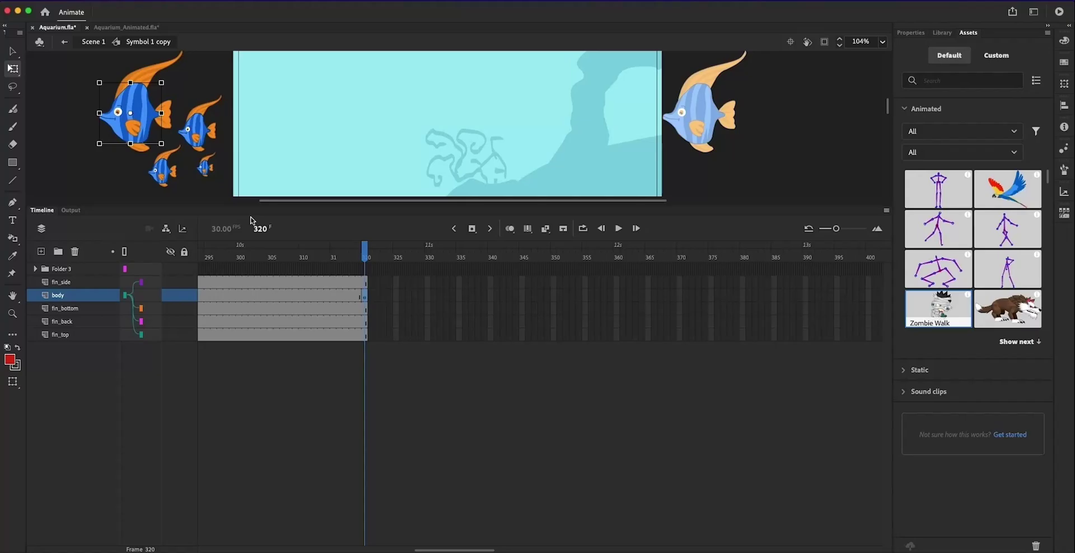
left_click_drag(364, 247, 295, 249)
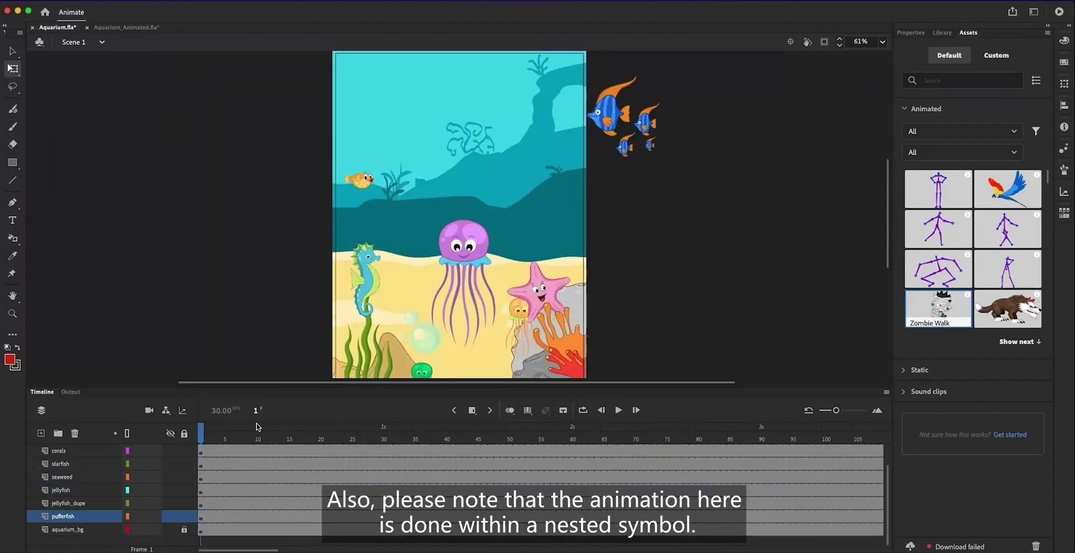
Open the nested angelfish symbol and examine the length of its timeline up to the last frame.
left_click_drag(216, 434, 130, 444)
left_click(611, 110)
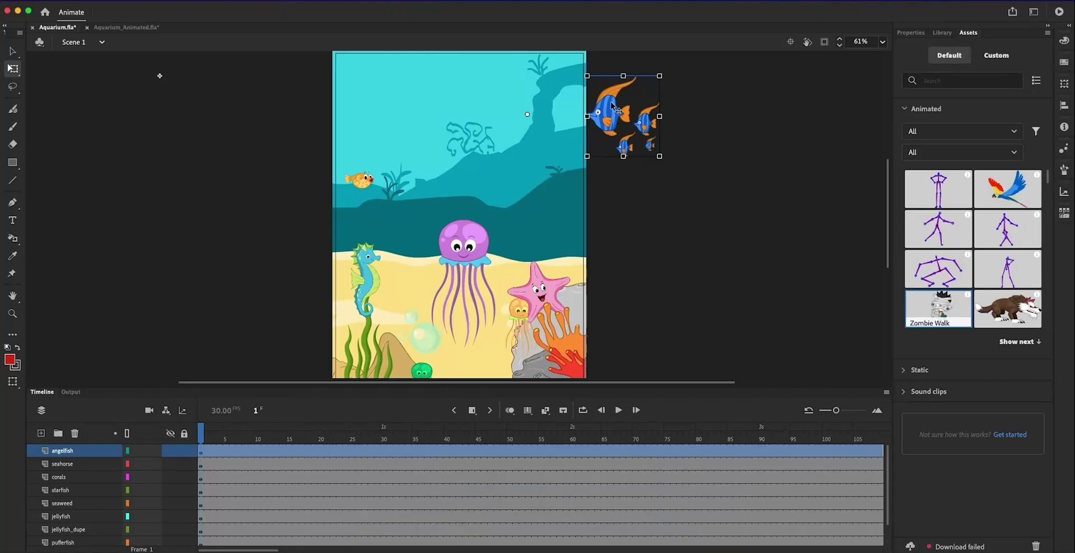
double_click(612, 108)
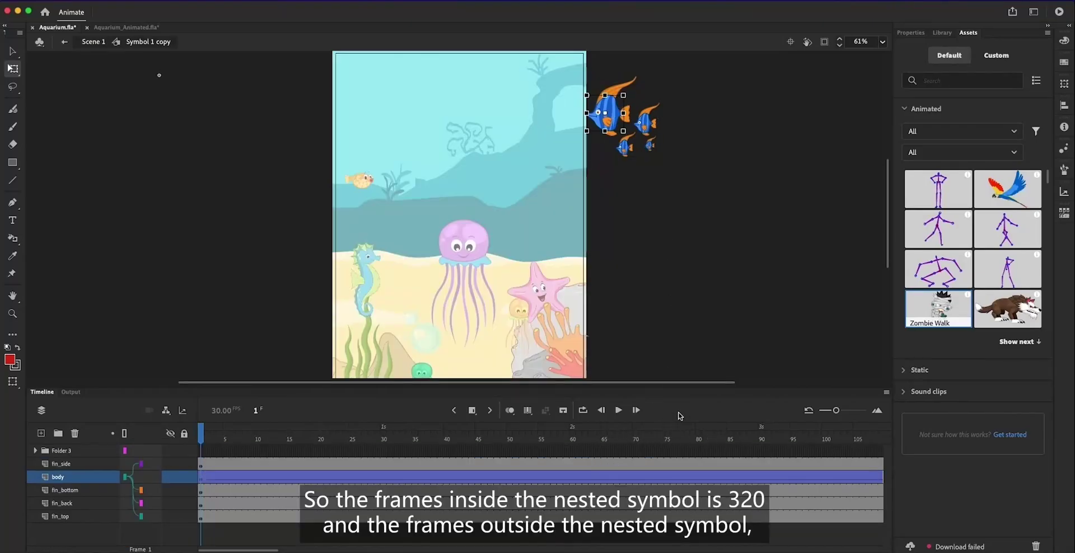
left_click_drag(835, 410, 816, 410)
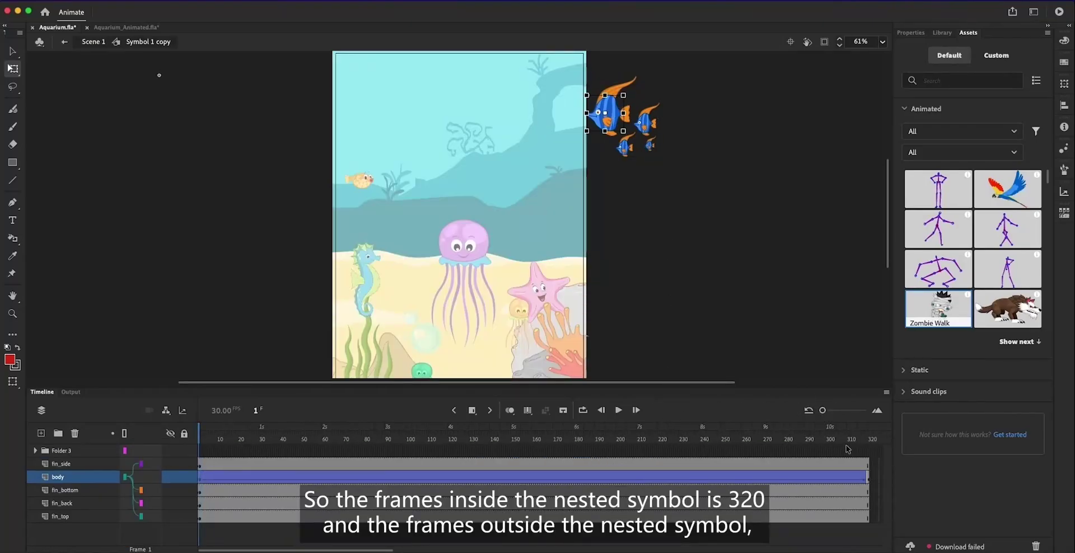
left_click(891, 439)
left_click_drag(890, 439, 891, 440)
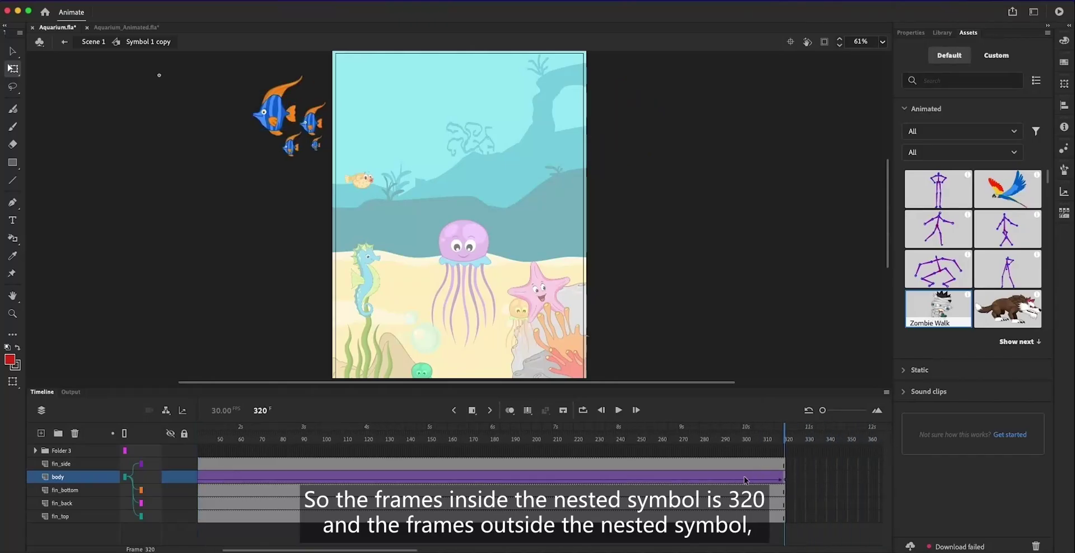
Return to Scene 1 to check the main timeline's length, and test the movie to preview the final animation.
left_click(92, 43)
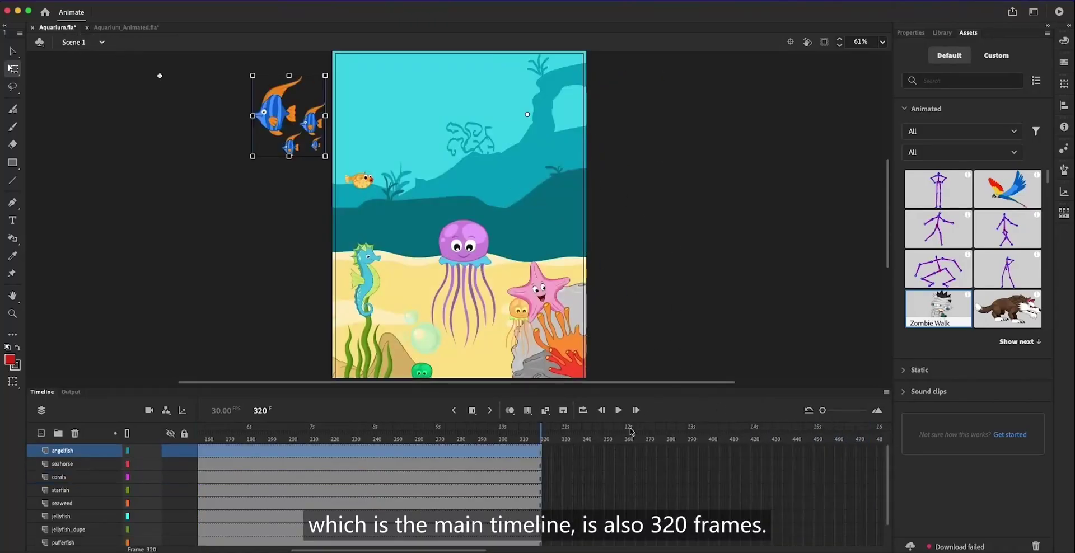
left_click(541, 440)
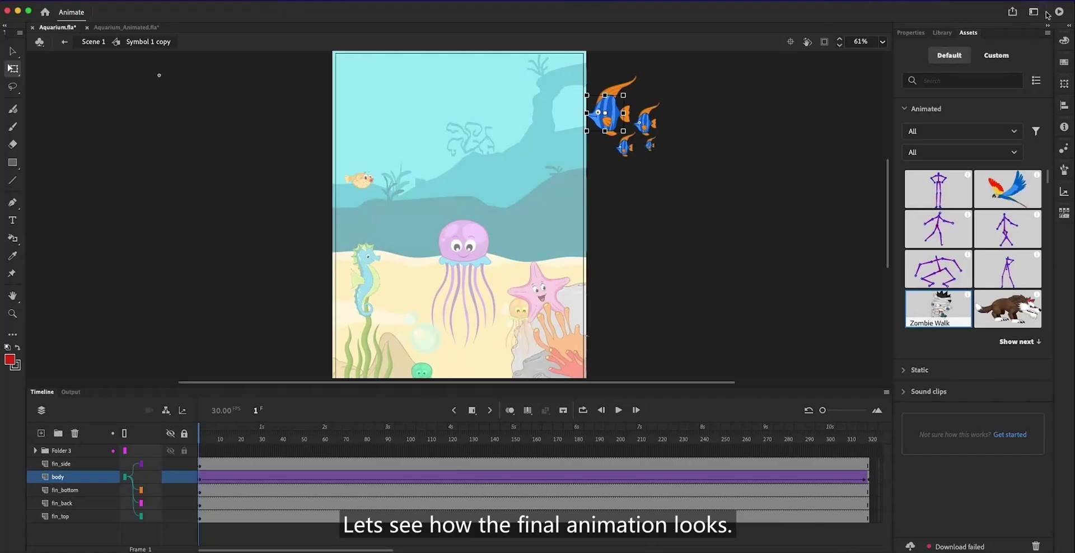
left_click(1059, 11)
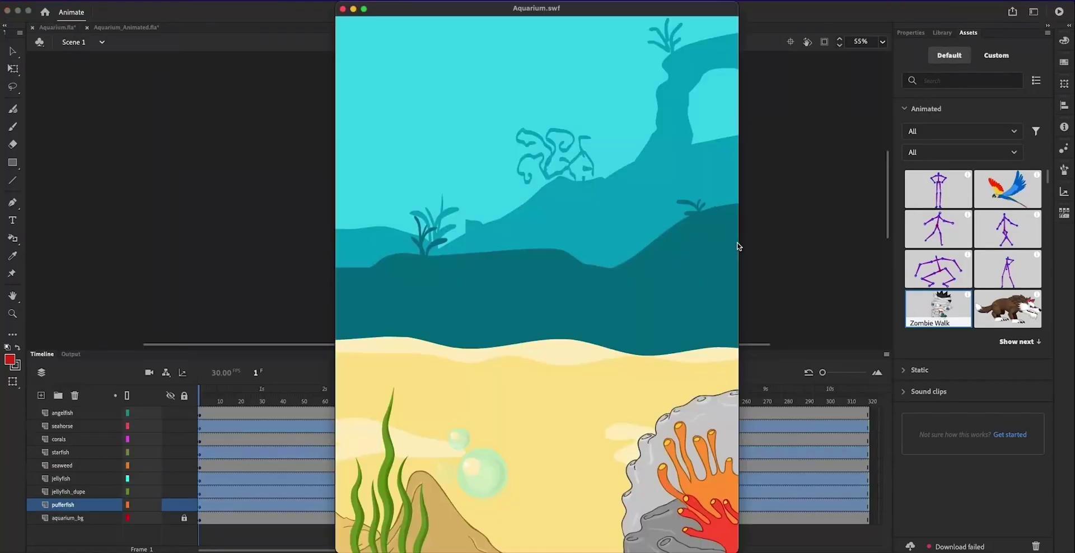